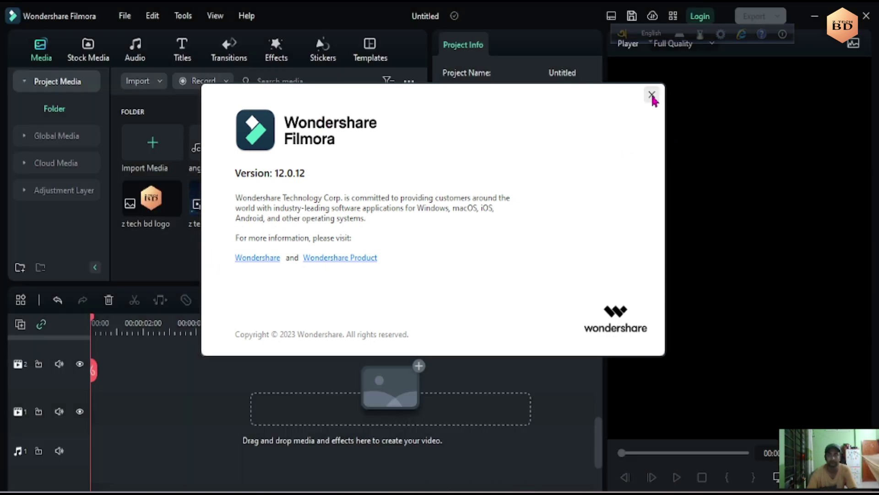
# Close the version information and place the intro_-_51802 clip at the start of video track 1.
pyautogui.click(651, 94)
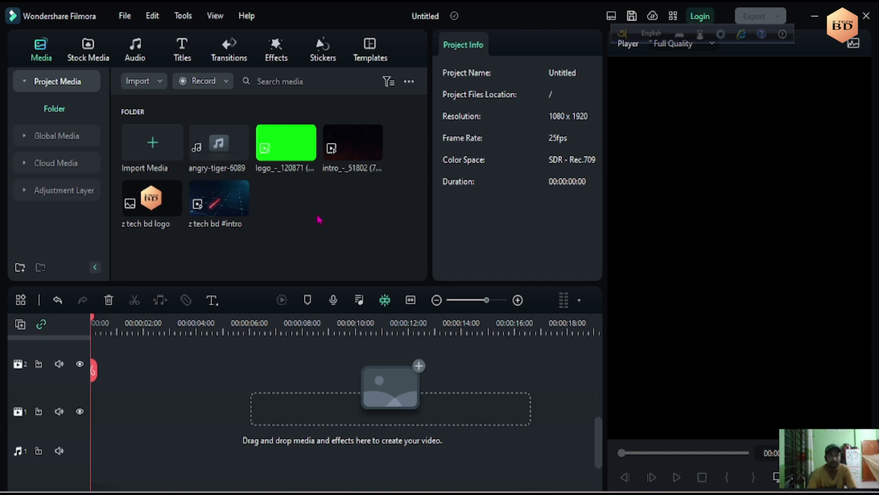
pyautogui.moveTo(353, 151); pyautogui.dragTo(144, 407)
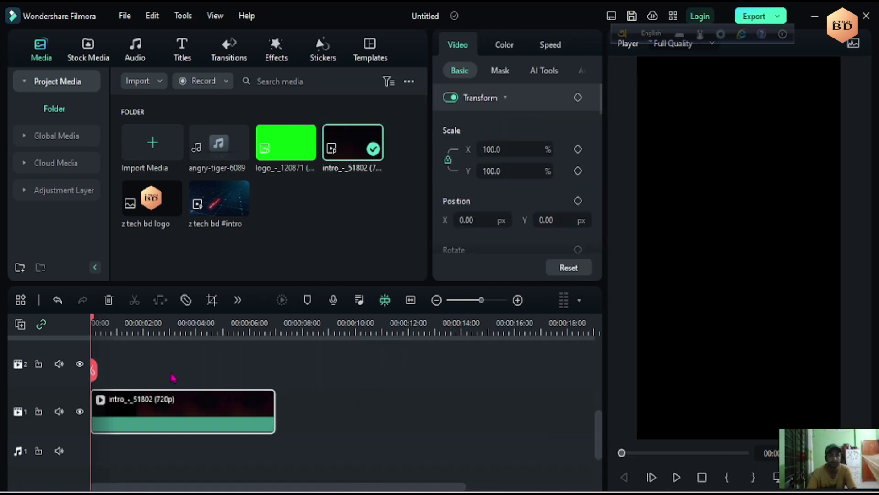
# Change the project's aspect ratio to 16:9 (Widescreen).
pyautogui.click(123, 16)
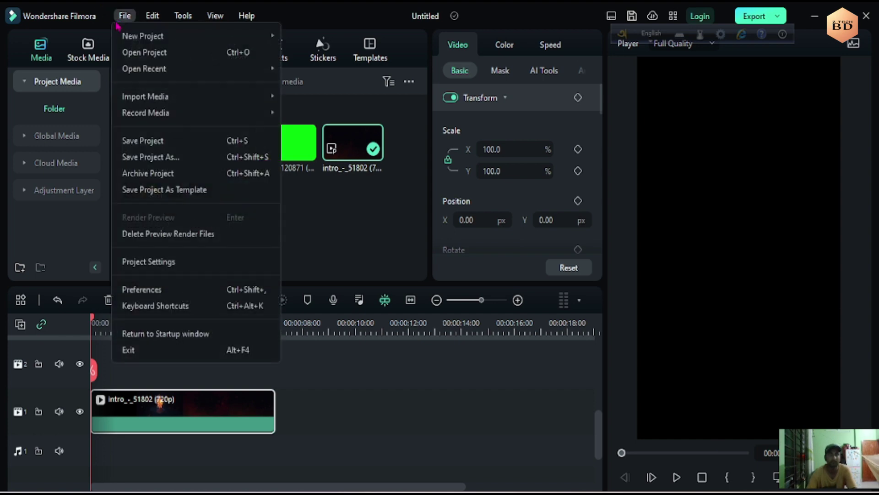
pyautogui.click(153, 259)
pyautogui.click(471, 151)
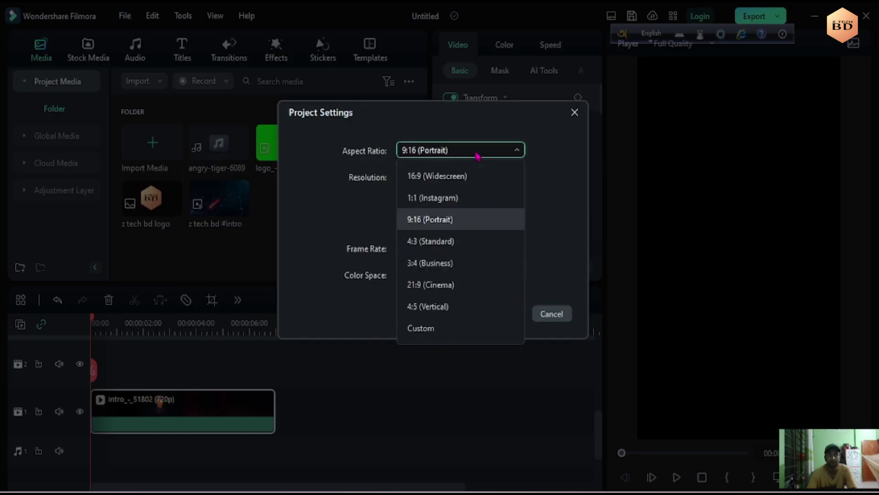
pyautogui.click(455, 175)
pyautogui.click(504, 313)
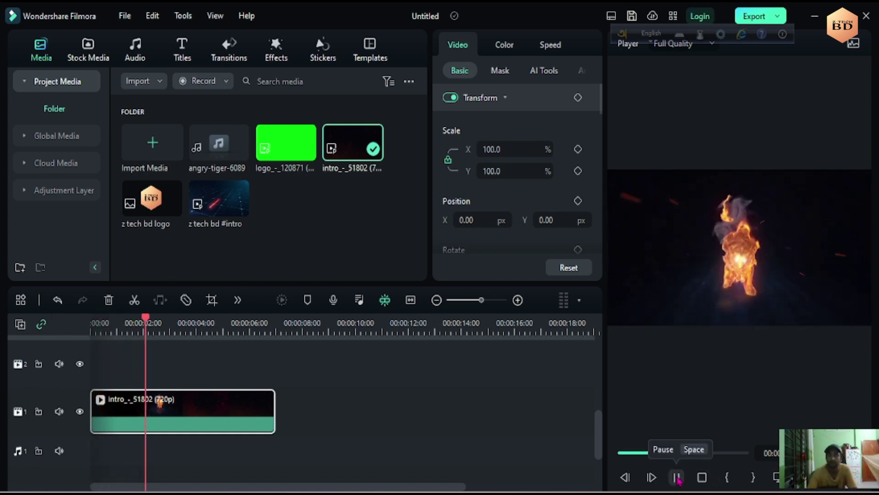
# Preview the intro clip and add a marker to it where the fiery tiger fills the frame, just after 2 seconds.
pyautogui.click(677, 478)
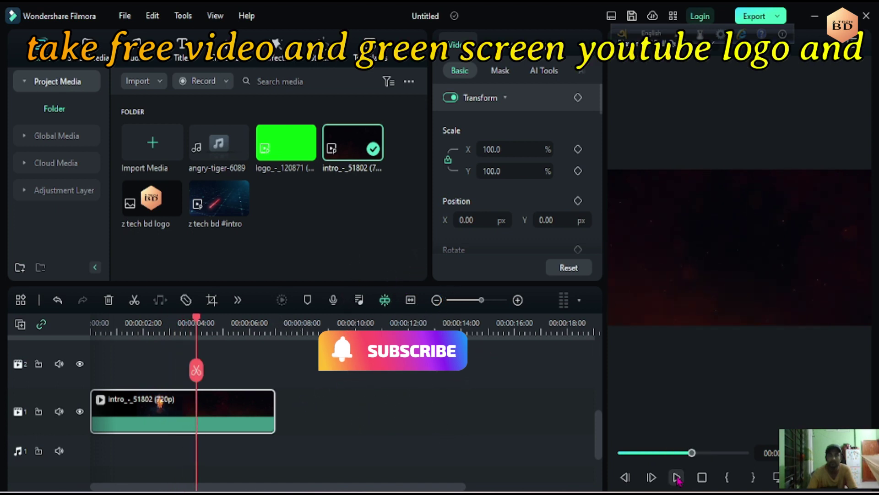
pyautogui.moveTo(196, 317); pyautogui.dragTo(155, 320)
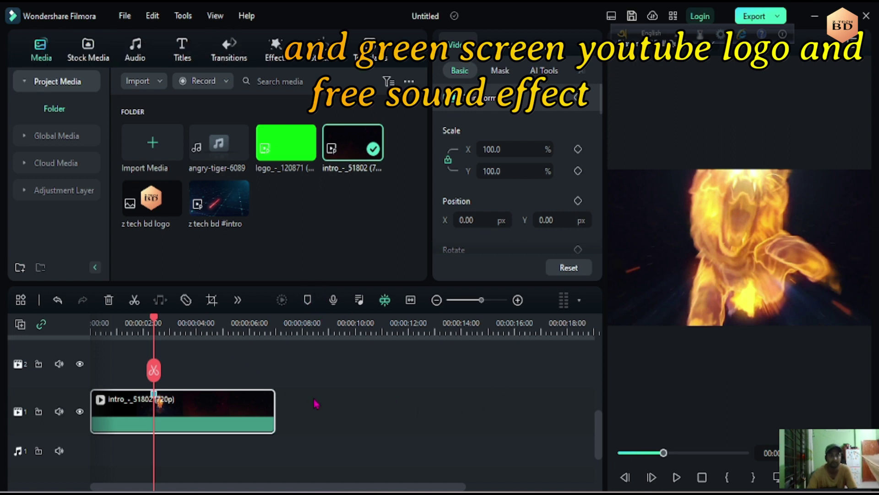
pyautogui.moveTo(155, 323); pyautogui.dragTo(92, 323)
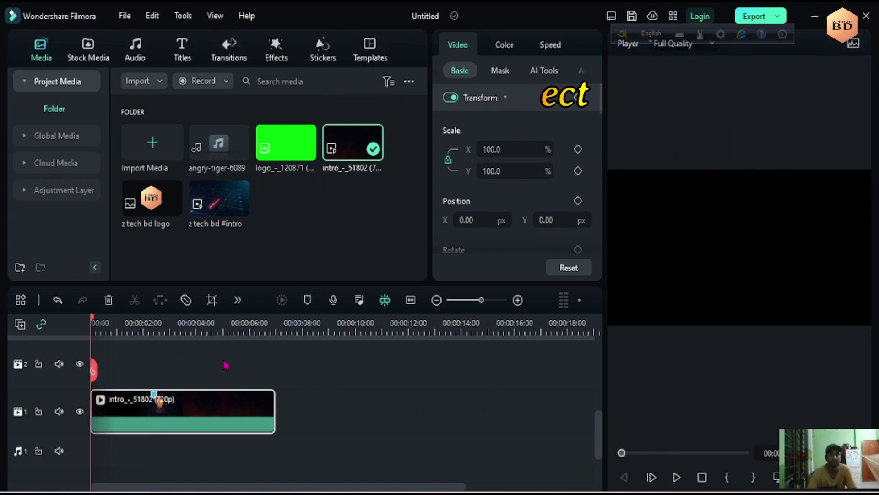
# Place the green-screen logo clip on video track 2, ending flush with the intro clip, and keep the 1920 x 1080 25fps project settings.
pyautogui.scroll(1, 226, 365)
pyautogui.moveTo(282, 158); pyautogui.dragTo(136, 404)
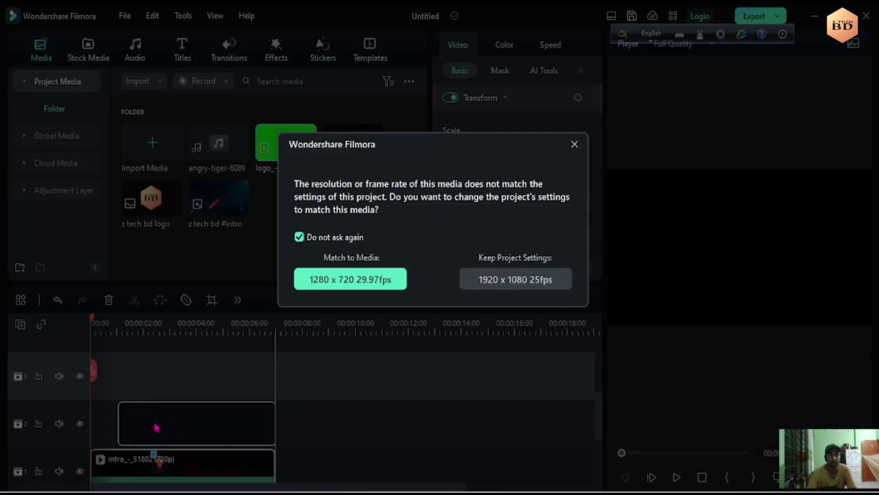
pyautogui.click(506, 283)
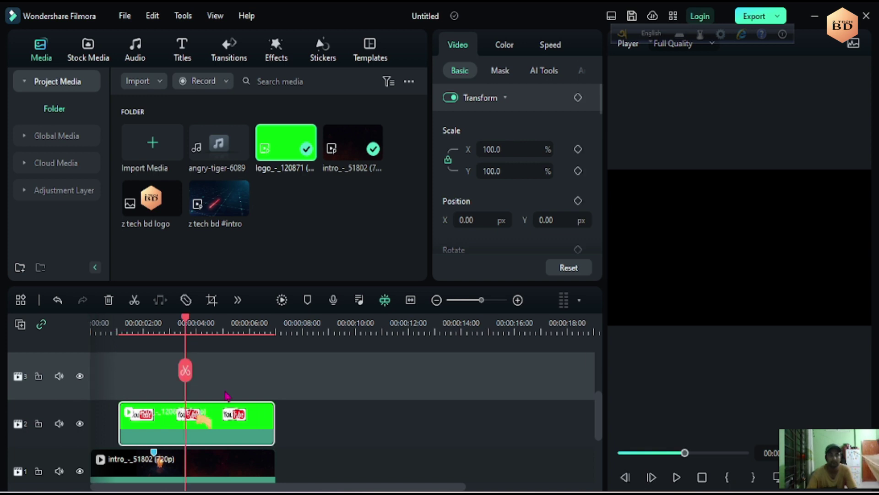
# Remove the green background from the YouTube logo clip by enabling Chroma Key.
pyautogui.click(185, 329)
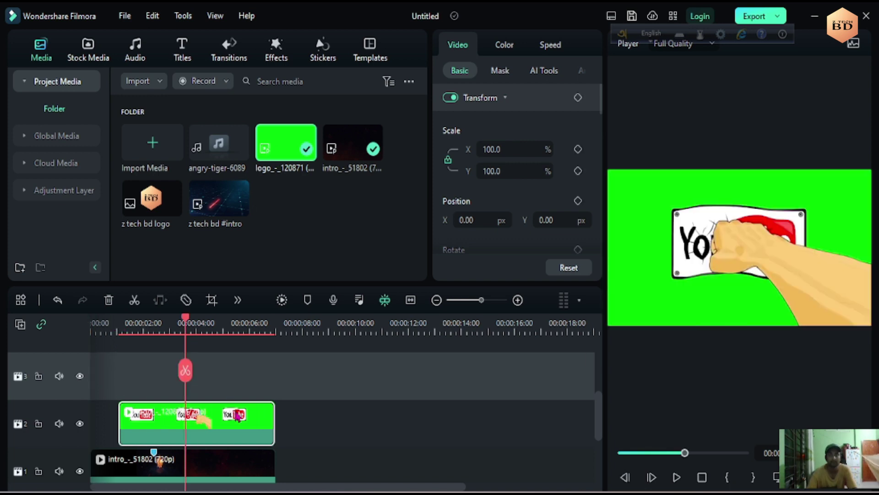
pyautogui.click(547, 72)
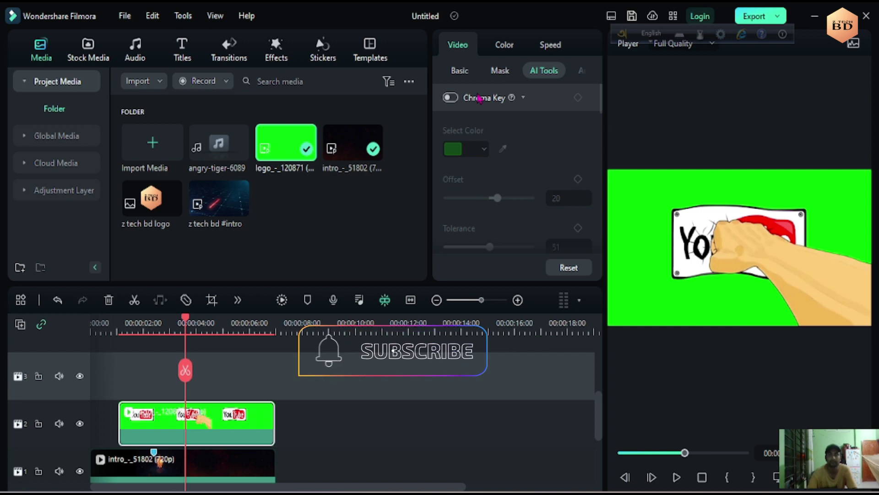
pyautogui.click(451, 98)
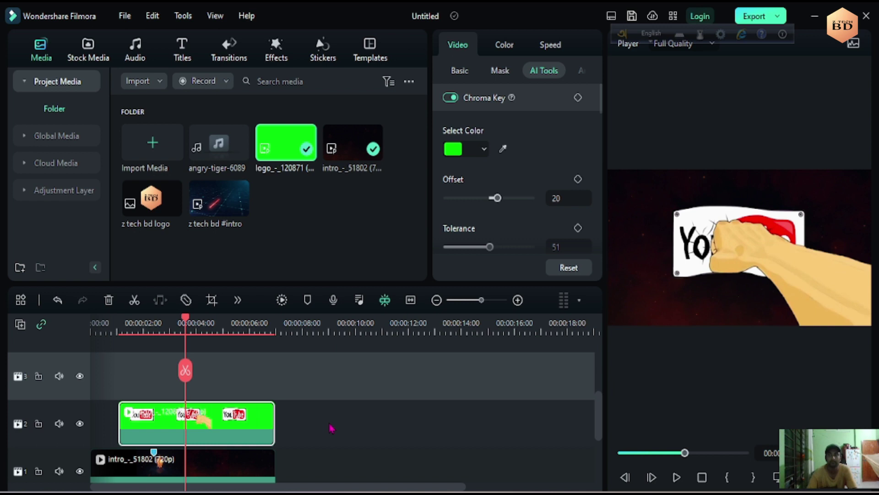
# Play the keyed logo over the intro from the beginning and return the playhead to the start.
pyautogui.moveTo(187, 321); pyautogui.dragTo(40, 376)
pyautogui.click(677, 477)
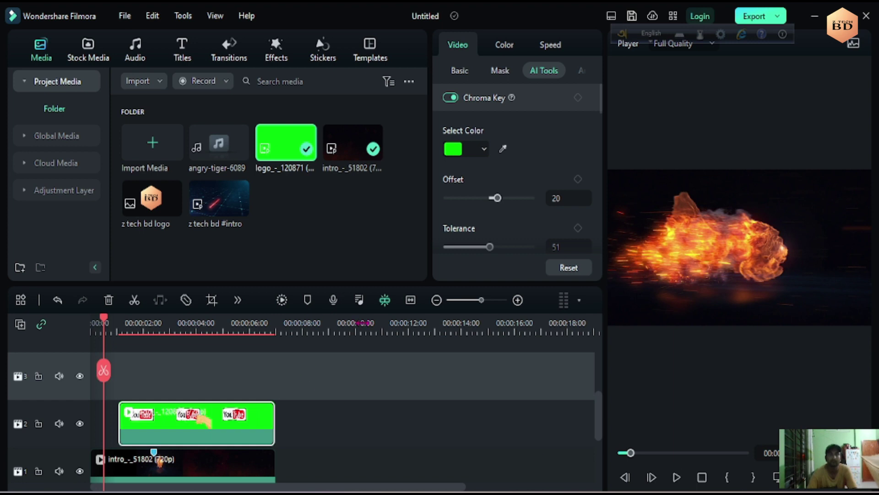
pyautogui.moveTo(104, 323); pyautogui.dragTo(83, 323)
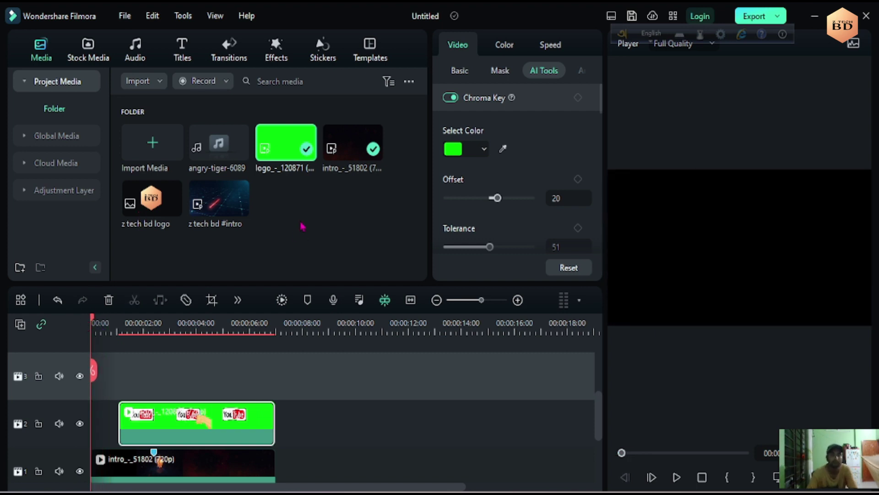
pyautogui.scroll(-2, 343, 355)
pyautogui.moveTo(219, 143); pyautogui.dragTo(320, 410)
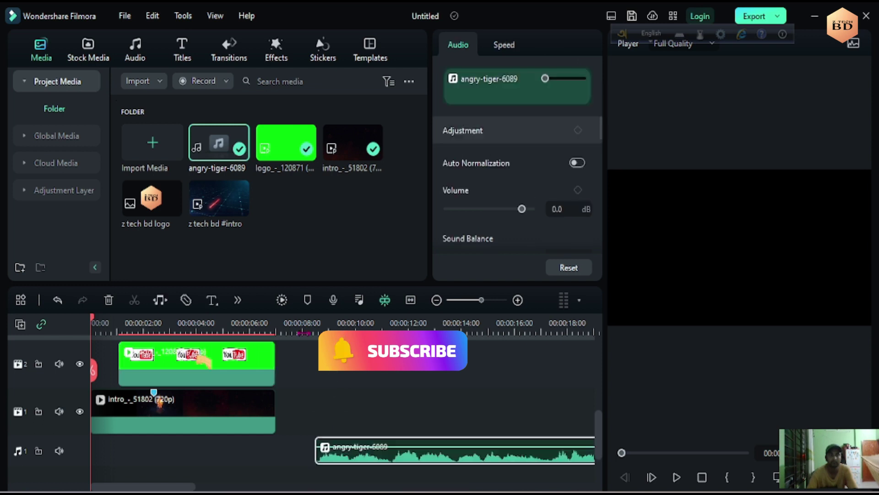
pyautogui.press('Delete')
# Rename the angry-tiger-6089 audio file in the project media to tiger.
pyautogui.rightClick(218, 166)
pyautogui.click(239, 378)
pyautogui.press('BackSpace')
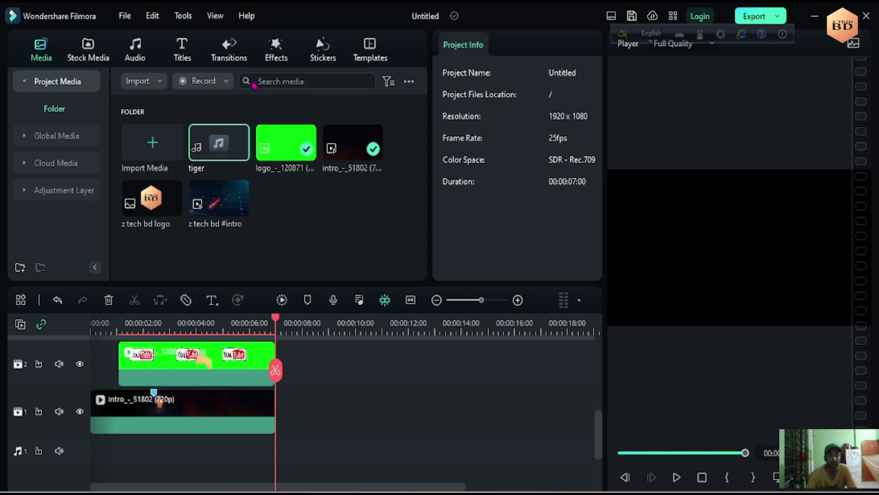
# Place the tiger audio at the start of audio track 1 and play the sequence from the beginning to check it.
pyautogui.moveTo(220, 140); pyautogui.dragTo(90, 401)
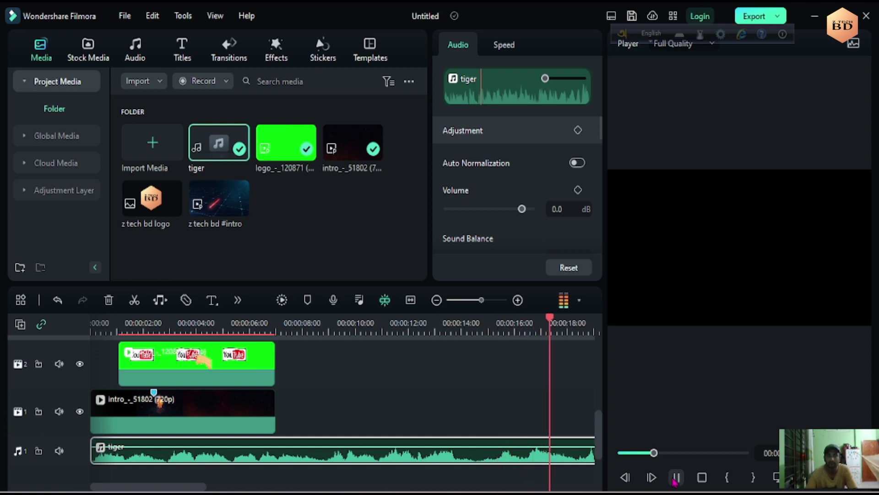
pyautogui.click(676, 477)
pyautogui.moveTo(579, 333); pyautogui.dragTo(99, 354)
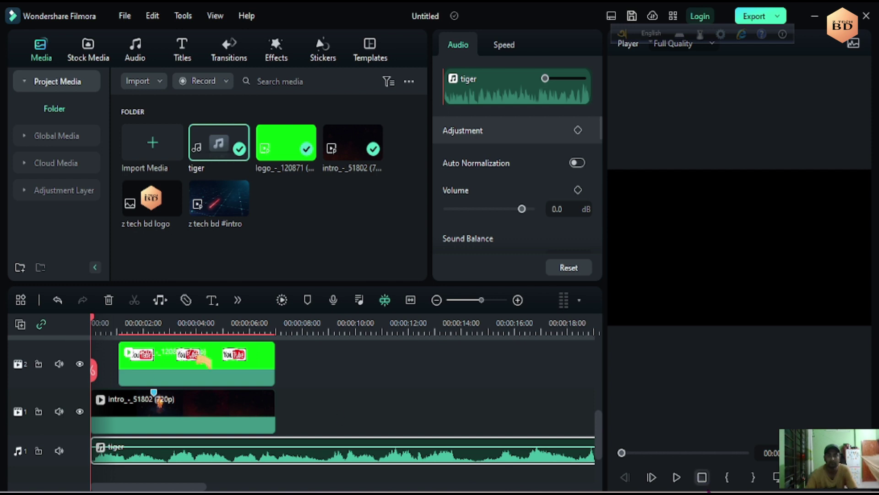
pyautogui.click(677, 478)
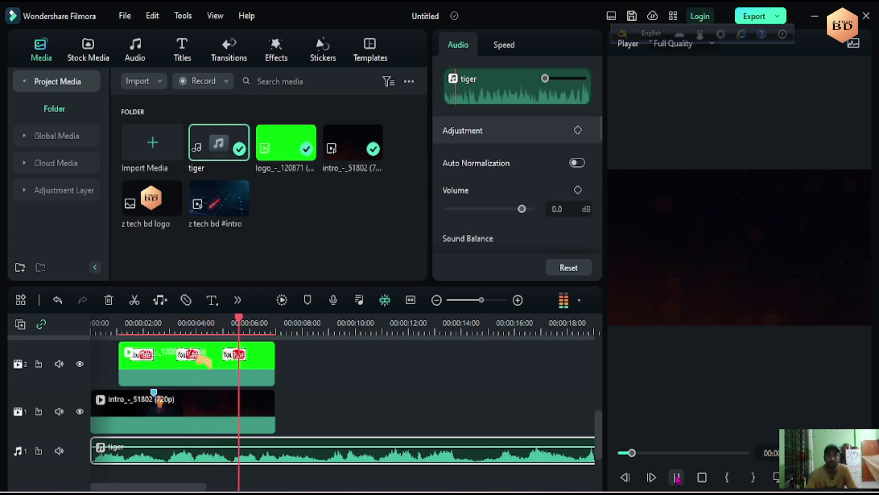
pyautogui.click(677, 477)
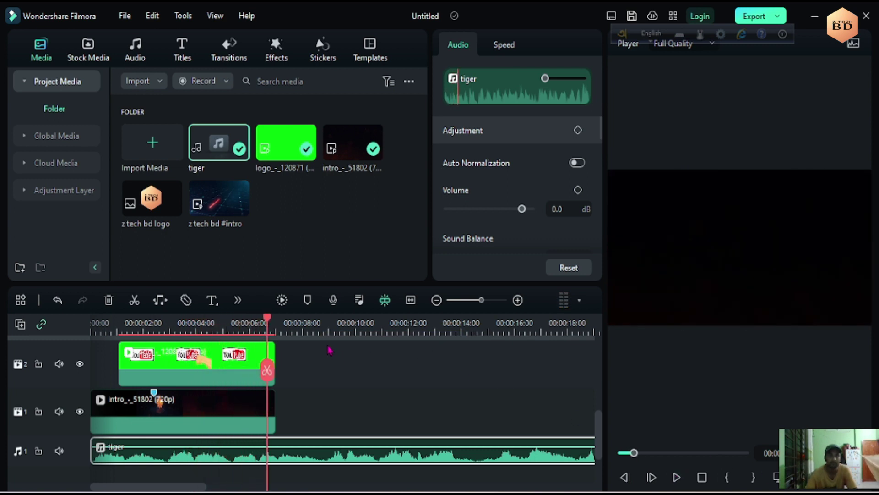
# Split the tiger audio at the end of the video clips and delete the excess part after it.
pyautogui.moveTo(269, 324); pyautogui.dragTo(276, 325)
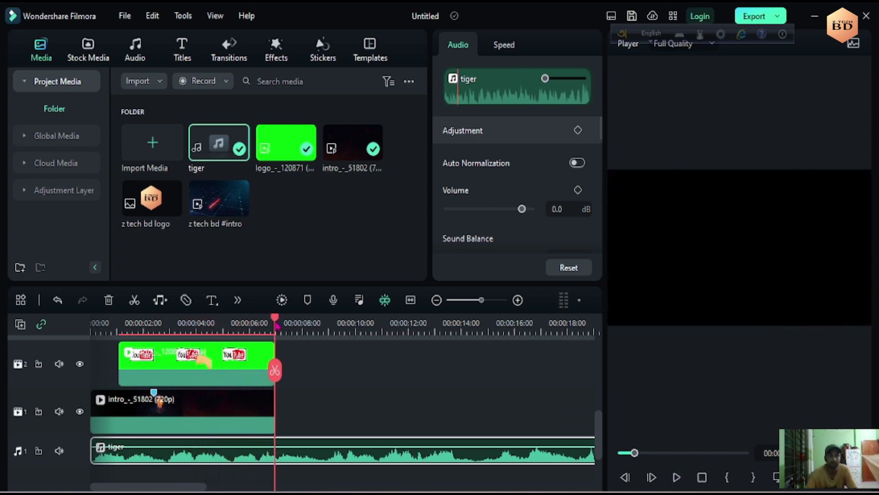
pyautogui.click(274, 371)
pyautogui.press('Delete')
pyautogui.click(271, 452)
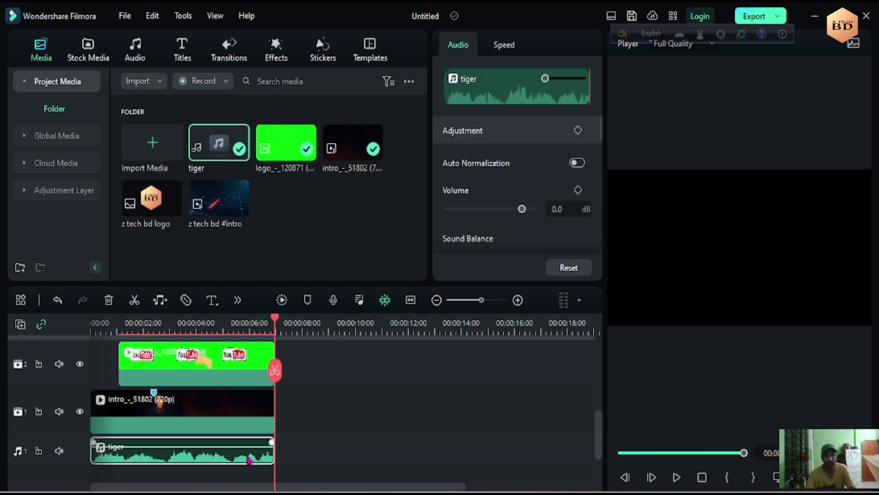
# Give the tiger audio clip a long fade-out and apply the Lobby audio effect to it.
pyautogui.moveTo(272, 440); pyautogui.dragTo(88, 444)
pyautogui.moveTo(275, 370); pyautogui.dragTo(173, 370)
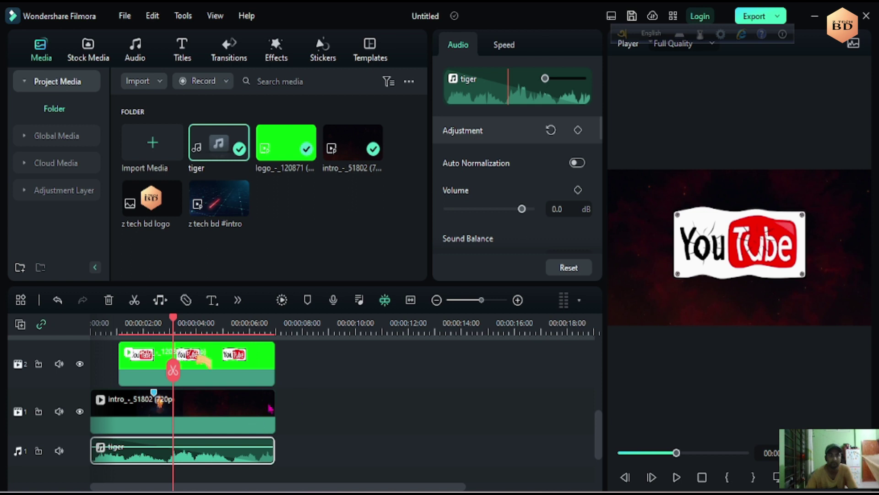
pyautogui.click(276, 51)
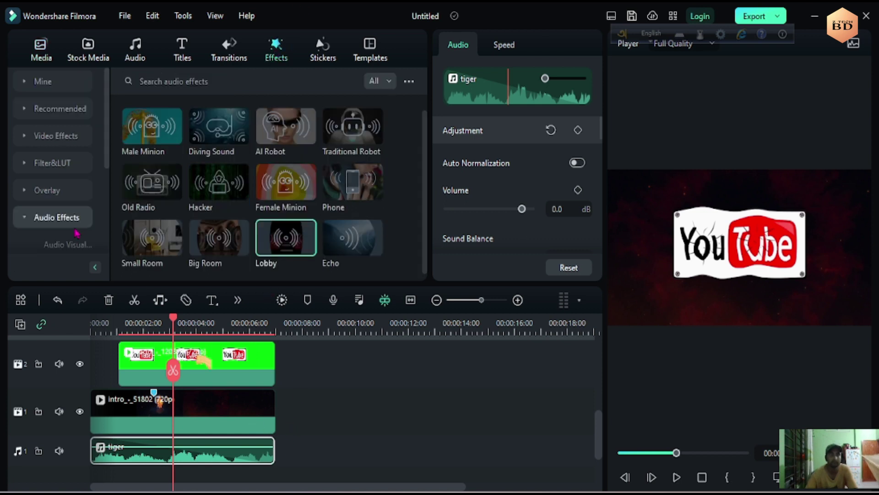
pyautogui.moveTo(293, 241); pyautogui.dragTo(205, 443)
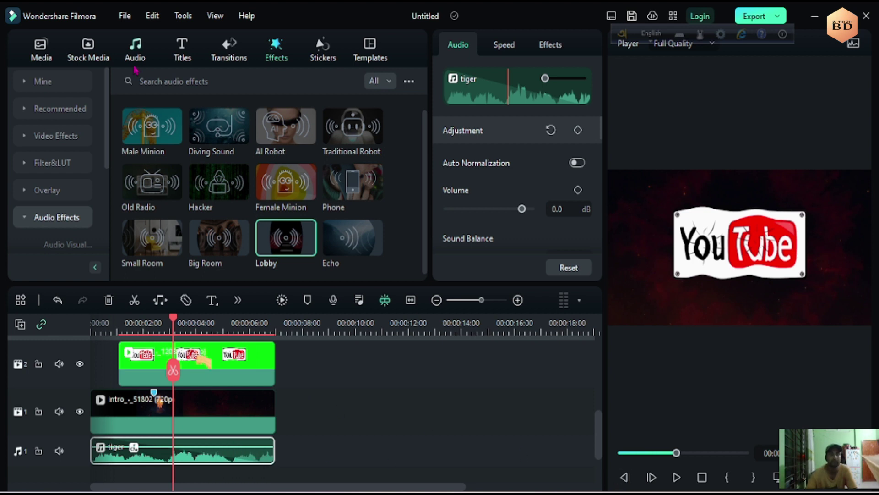
# Move the playhead to the intro clip's marker and search the sound effects for "suspense", filtered to free items.
pyautogui.click(135, 51)
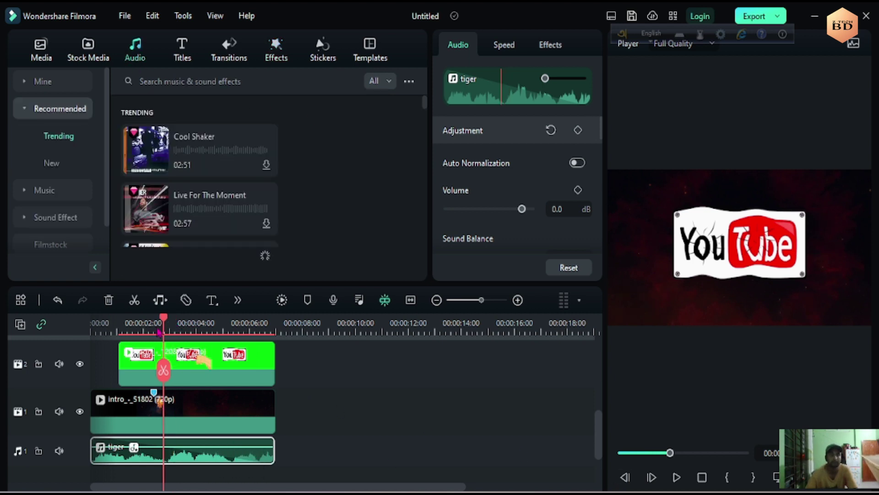
pyautogui.moveTo(176, 327); pyautogui.dragTo(154, 326)
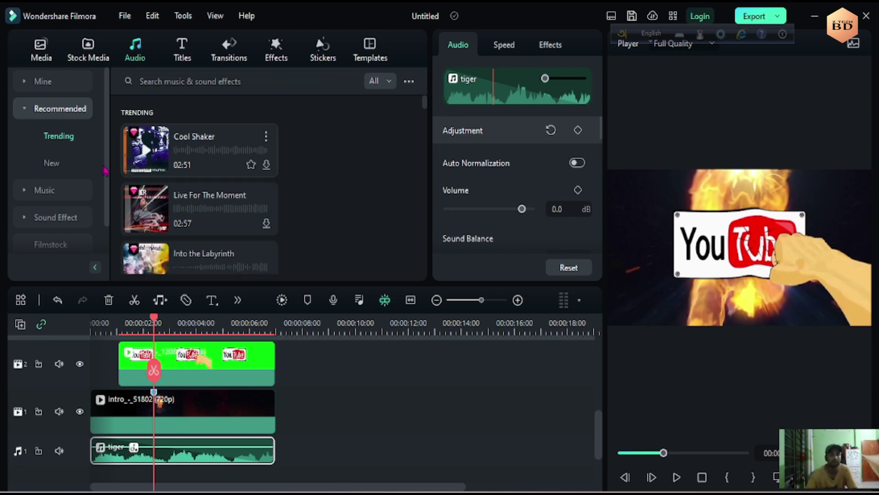
pyautogui.click(69, 217)
pyautogui.click(160, 79)
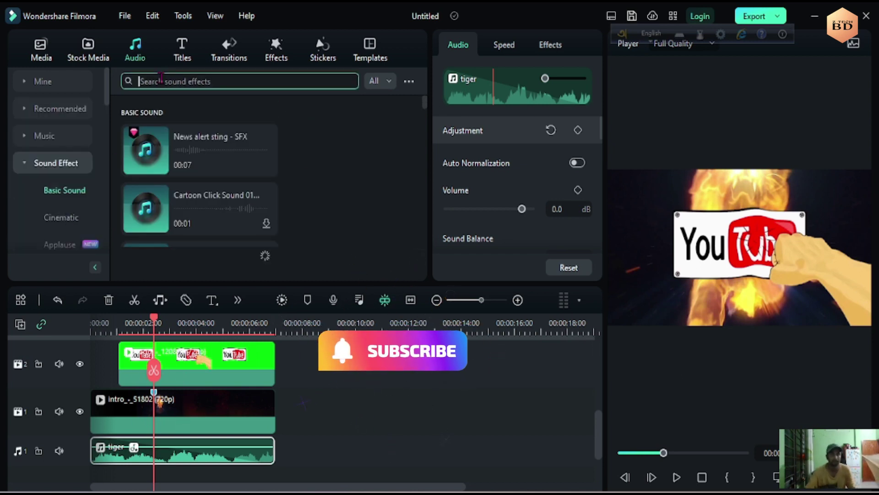
pyautogui.write('suspence')
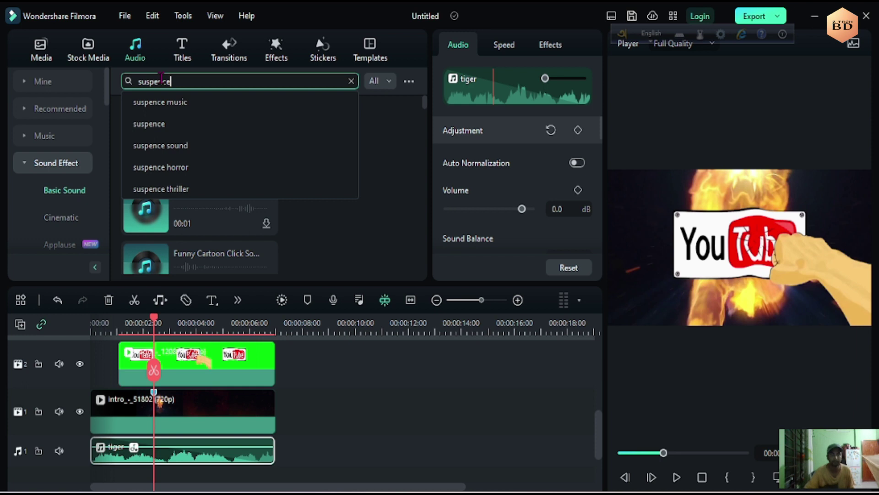
pyautogui.click(161, 81)
pyautogui.press('Delete')
pyautogui.write('s')
pyautogui.press('Return')
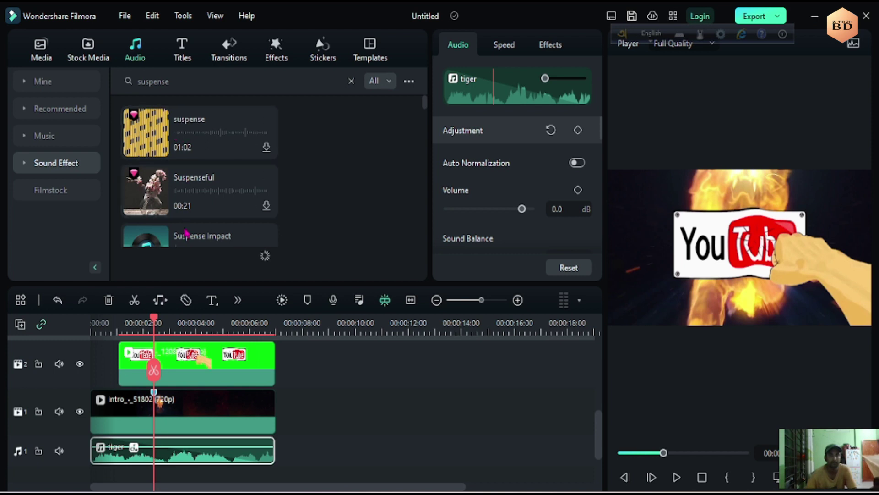
pyautogui.click(389, 81)
pyautogui.click(387, 117)
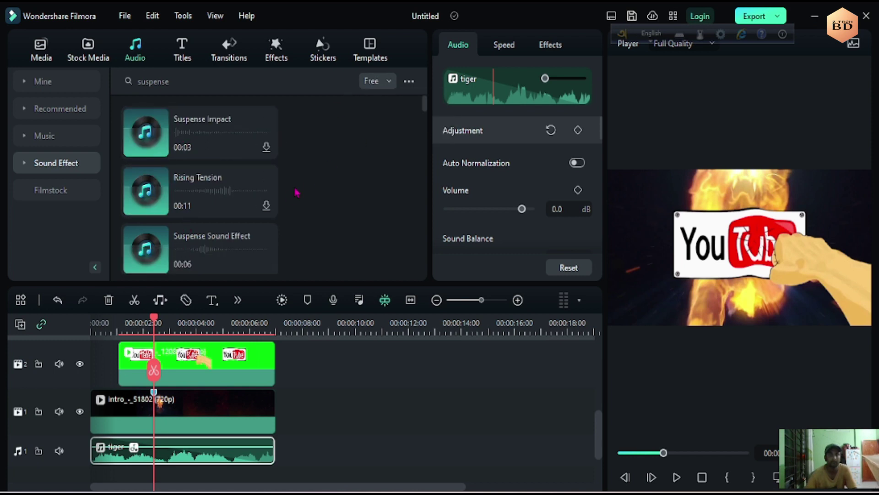
# Audition the Suspense Impact effect, add it on audio track 2 starting at the marker, and return the playhead to the start.
pyautogui.click(144, 133)
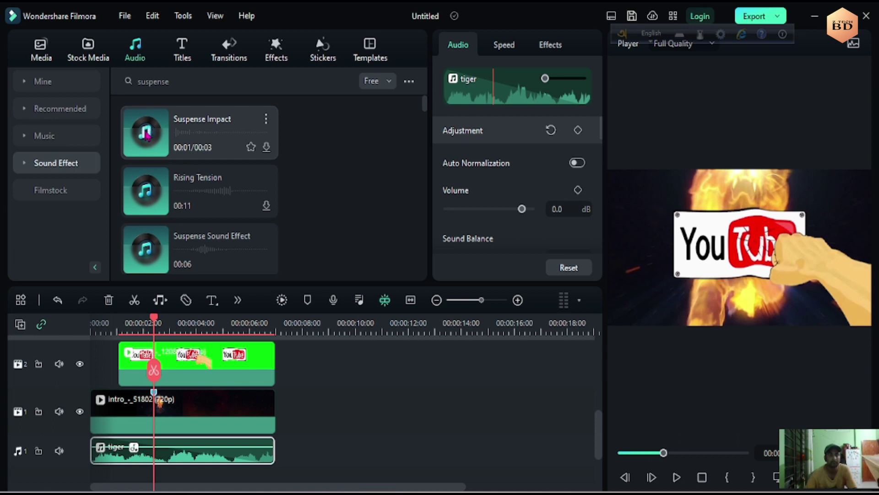
pyautogui.moveTo(146, 133); pyautogui.dragTo(179, 467)
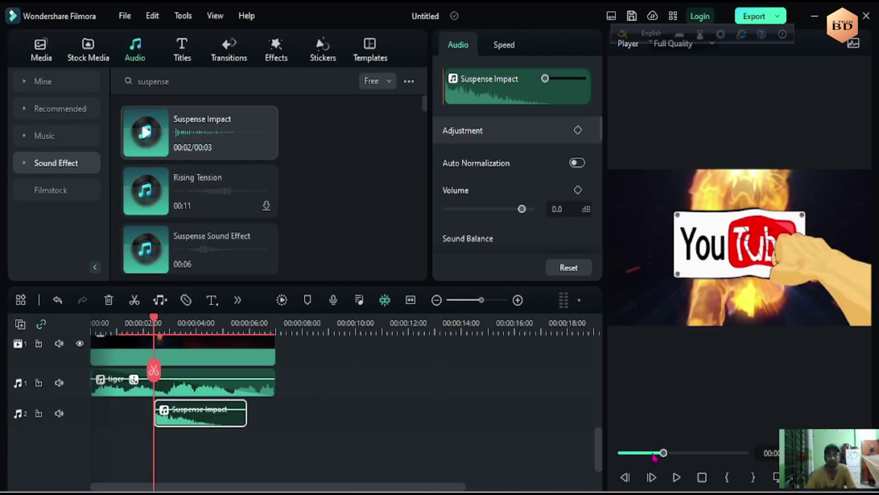
pyautogui.moveTo(664, 453); pyautogui.dragTo(622, 453)
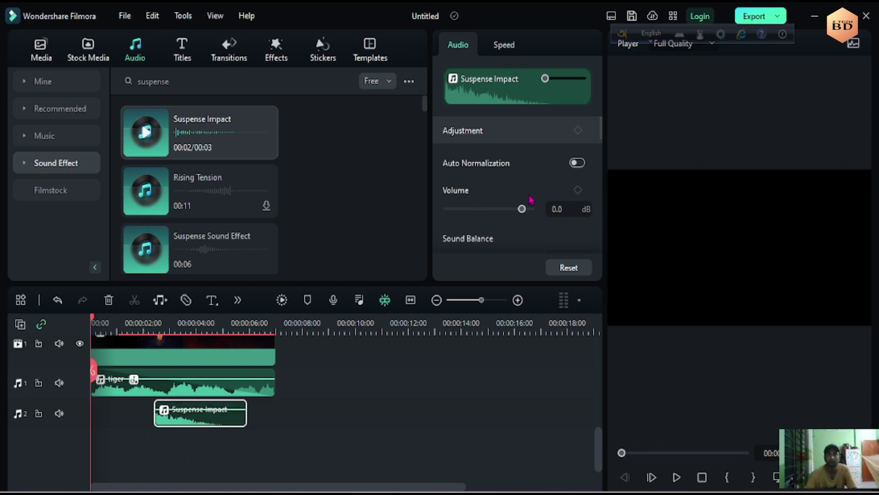
# Enable audio ducking at 50% on the Suspense Impact clip on audio track 2 and play back the intro.
pyautogui.scroll(-3, 532, 199)
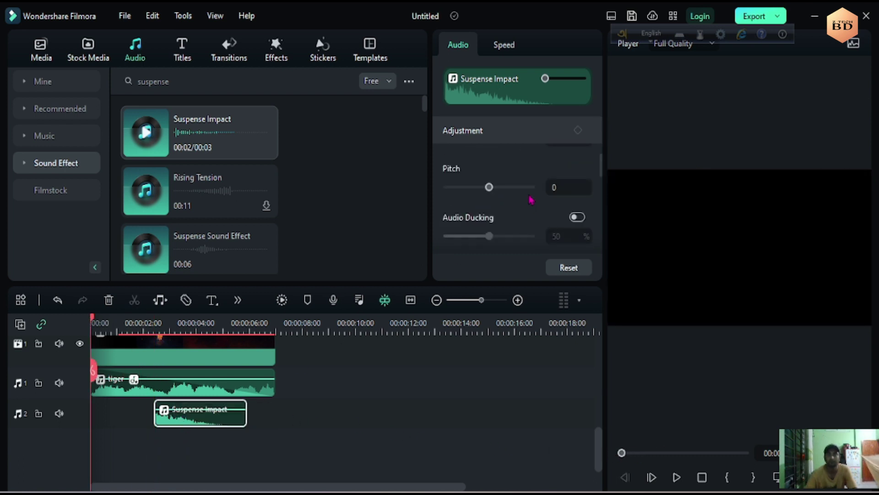
pyautogui.click(580, 218)
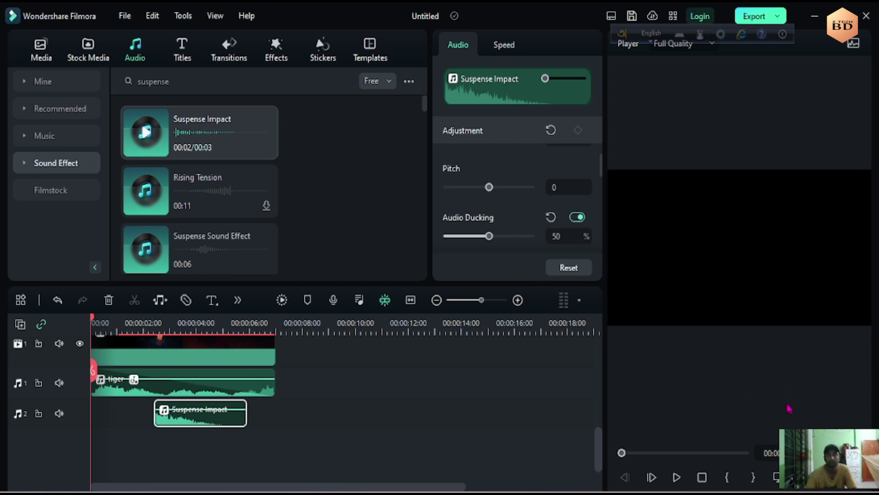
pyautogui.click(677, 478)
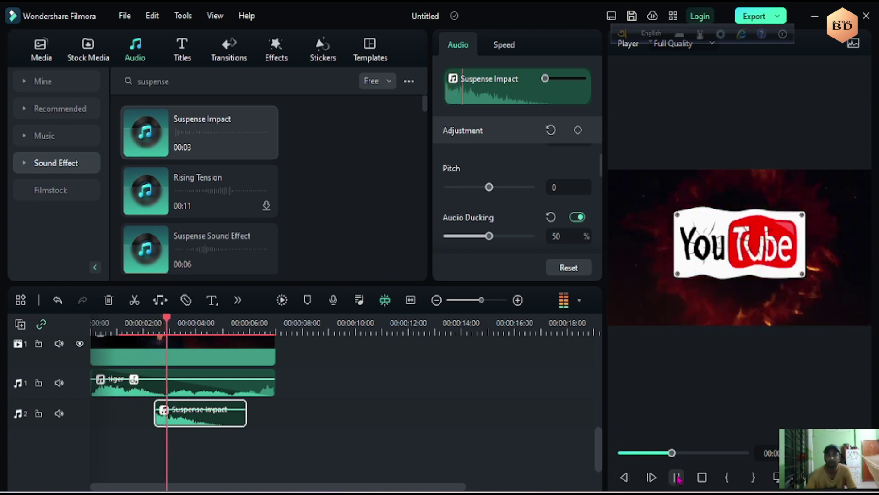
pyautogui.click(678, 477)
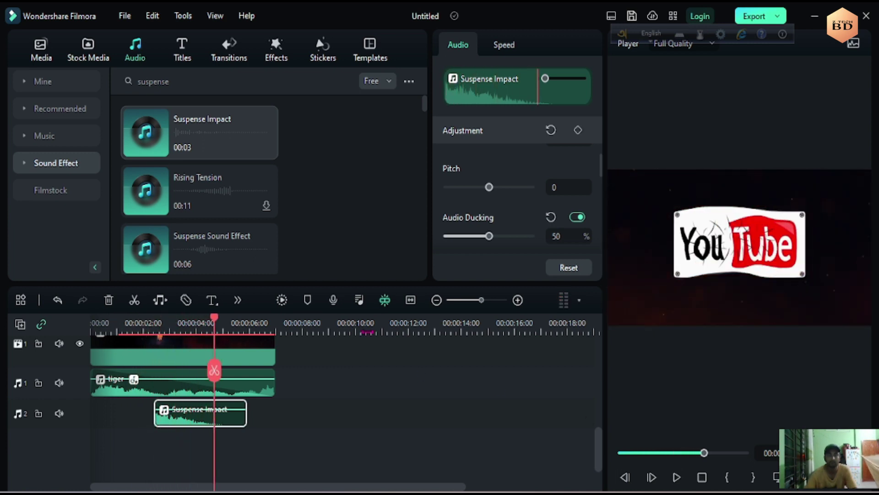
# Add another Suspense Impact on audio track 3 at about 3.5 s, ending with the track 2 clip, and preview it.
pyautogui.moveTo(218, 323); pyautogui.dragTo(182, 322)
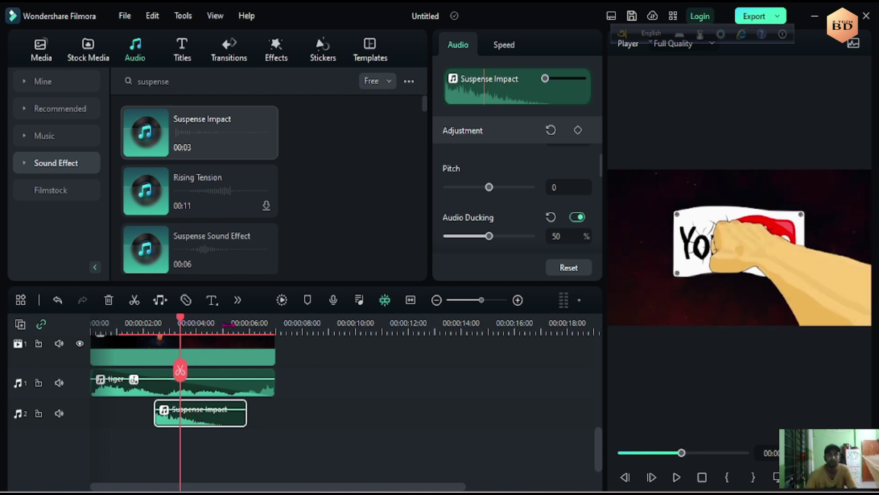
pyautogui.moveTo(178, 143); pyautogui.dragTo(248, 452)
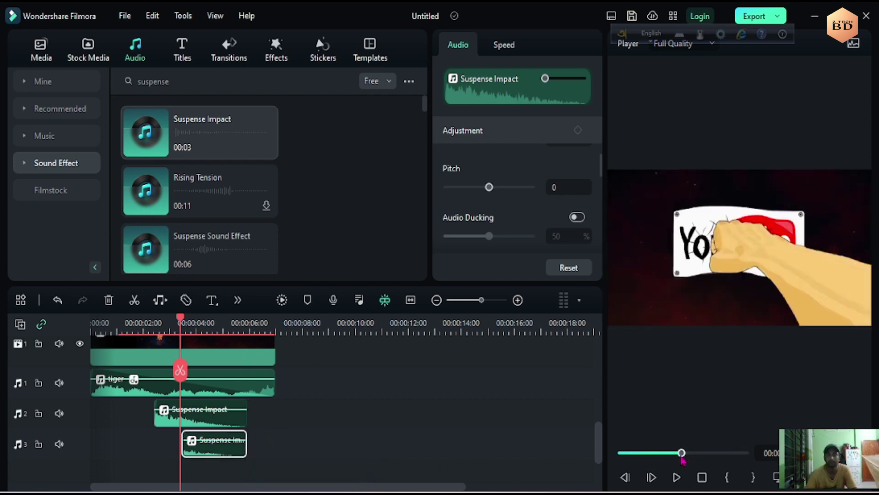
pyautogui.press('Home')
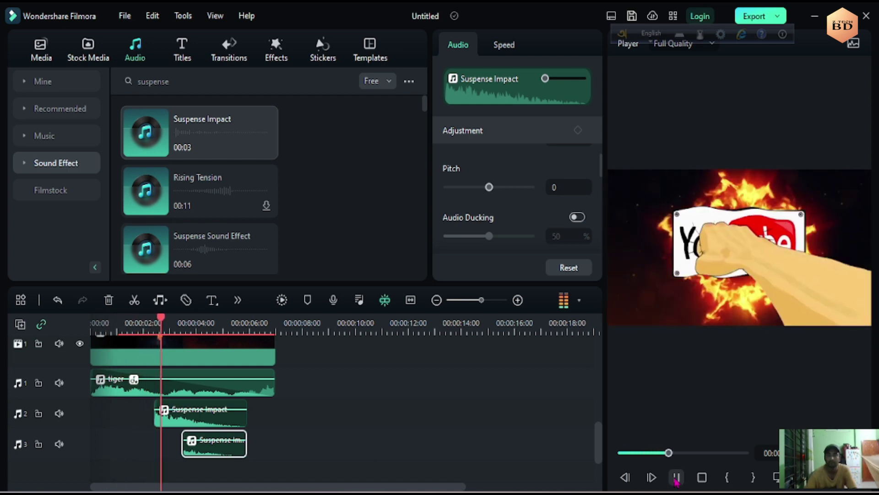
pyautogui.click(677, 478)
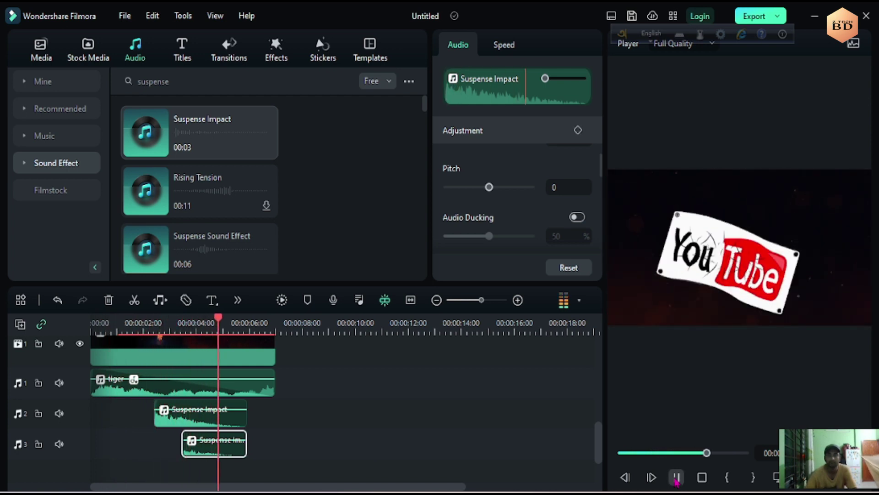
# Enable audio ducking at 50% on the track 3 Suspense Impact and play the intro from the start.
pyautogui.moveTo(221, 322); pyautogui.dragTo(184, 325)
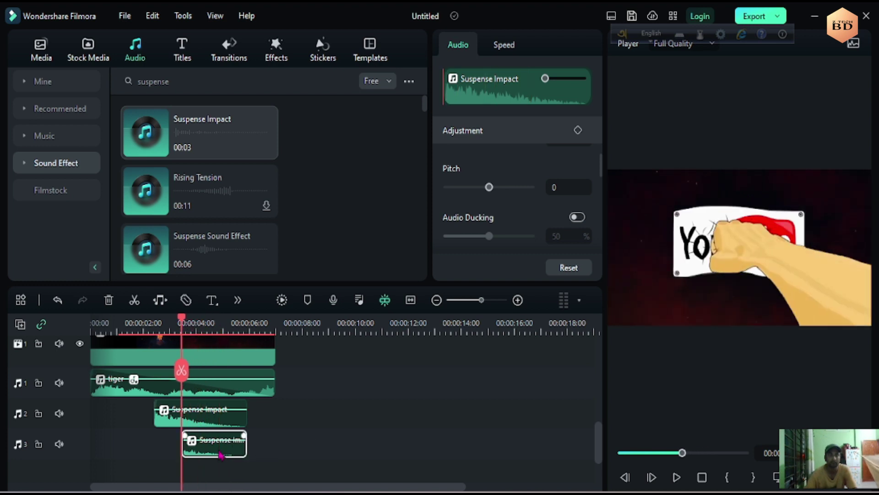
pyautogui.scroll(-5, 515, 216)
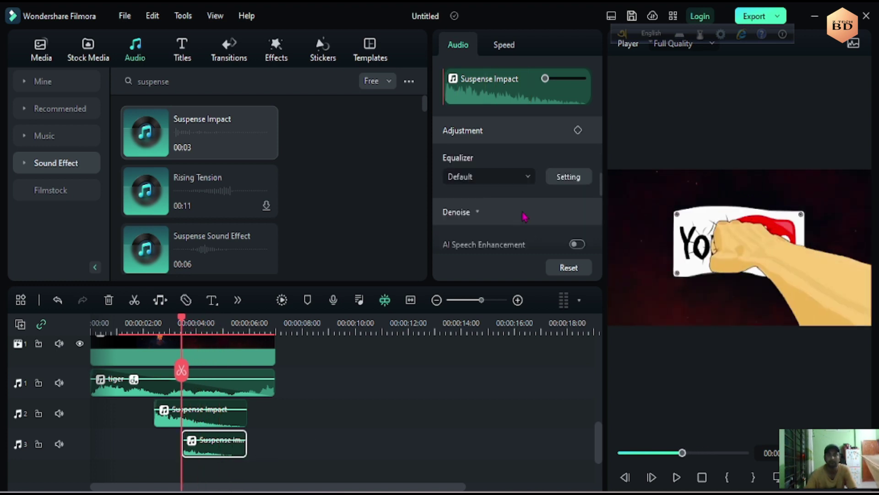
pyautogui.scroll(4, 525, 216)
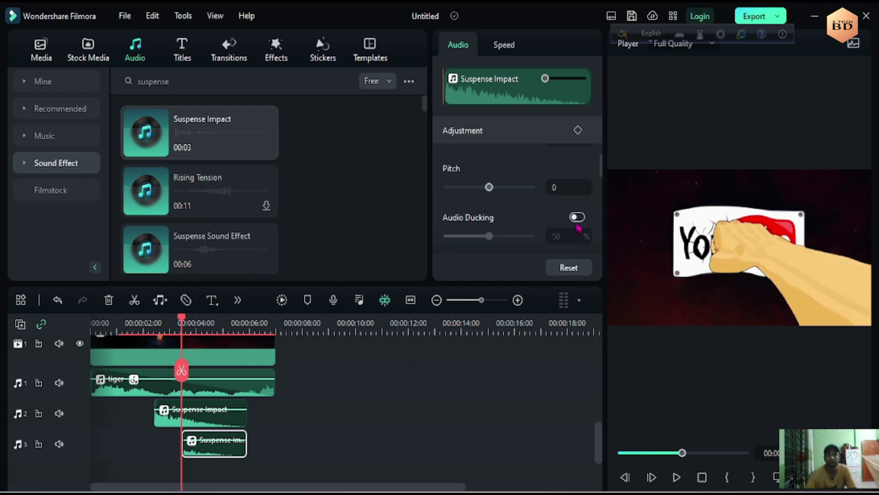
pyautogui.click(578, 218)
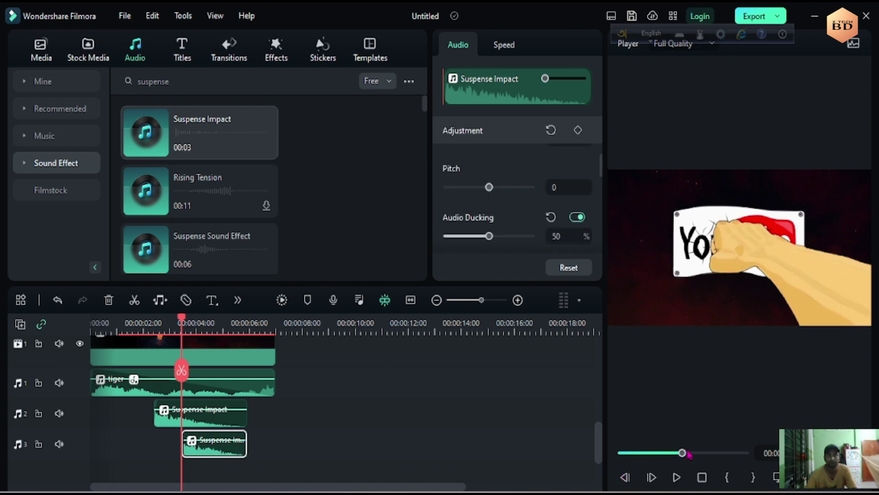
pyautogui.moveTo(682, 453); pyautogui.dragTo(557, 456)
pyautogui.click(677, 478)
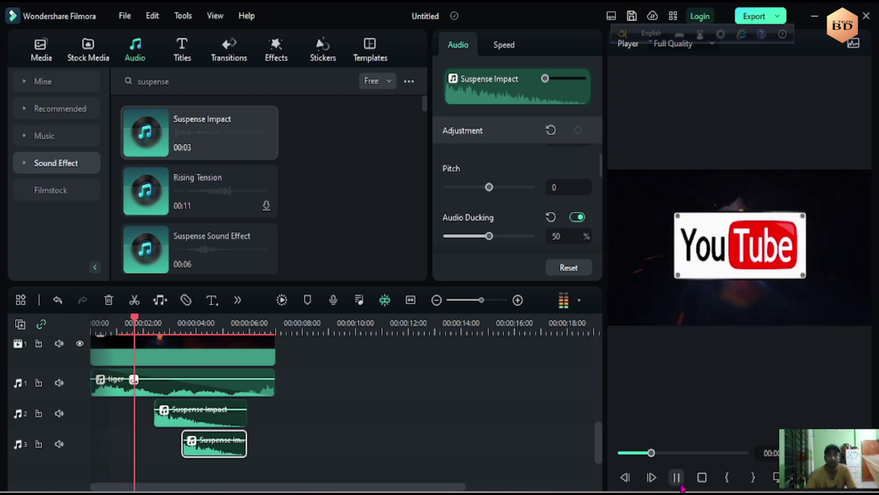
pyautogui.click(678, 481)
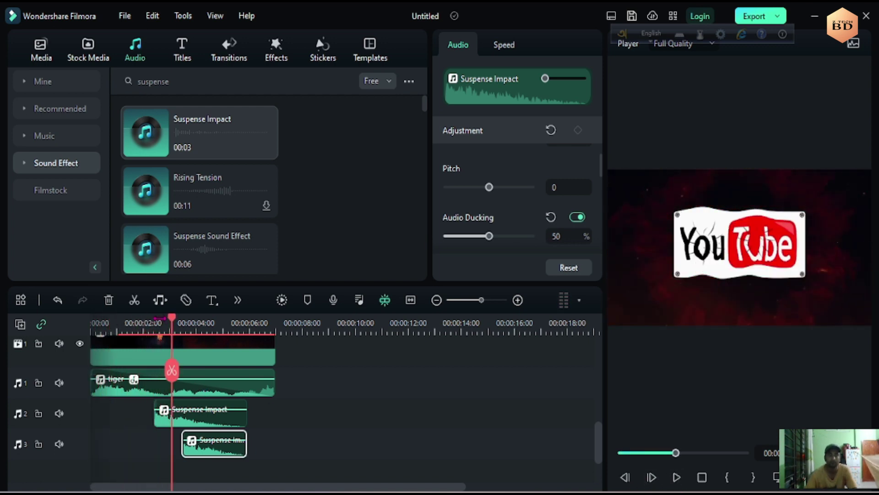
# Locate the first punch at about 2 s and move the track 2 Suspense Impact to start there.
pyautogui.moveTo(173, 322); pyautogui.dragTo(140, 329)
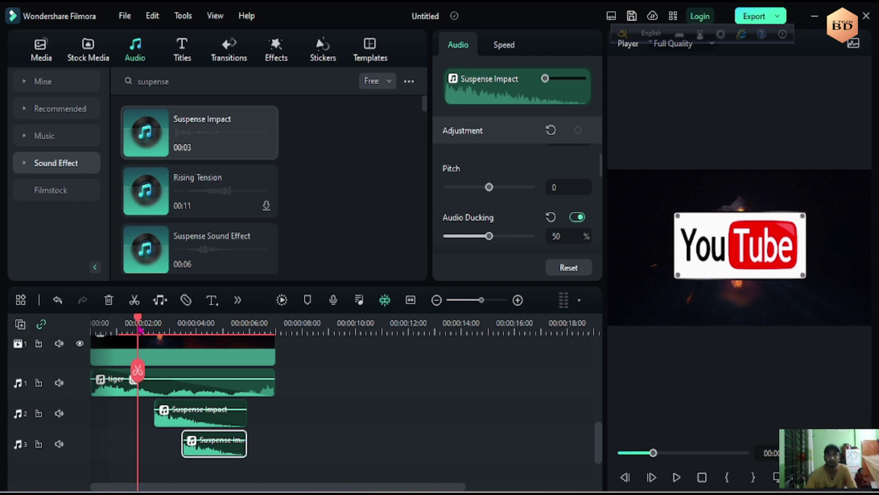
pyautogui.click(676, 477)
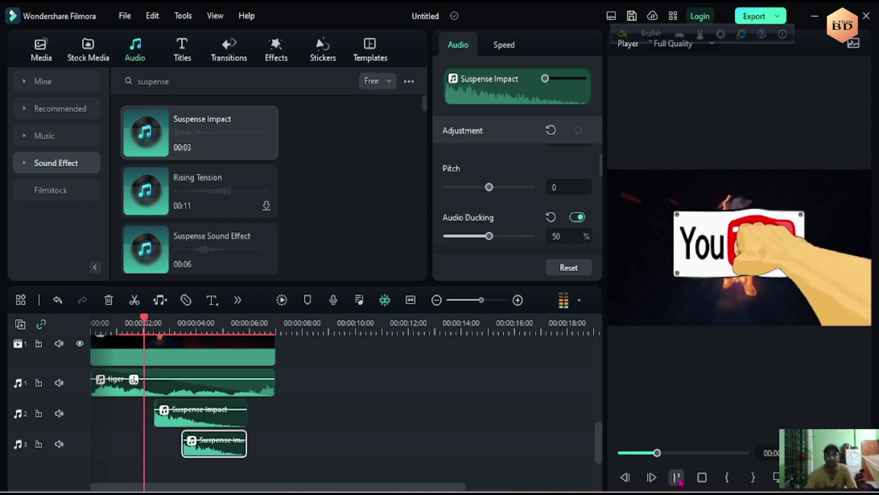
pyautogui.click(677, 476)
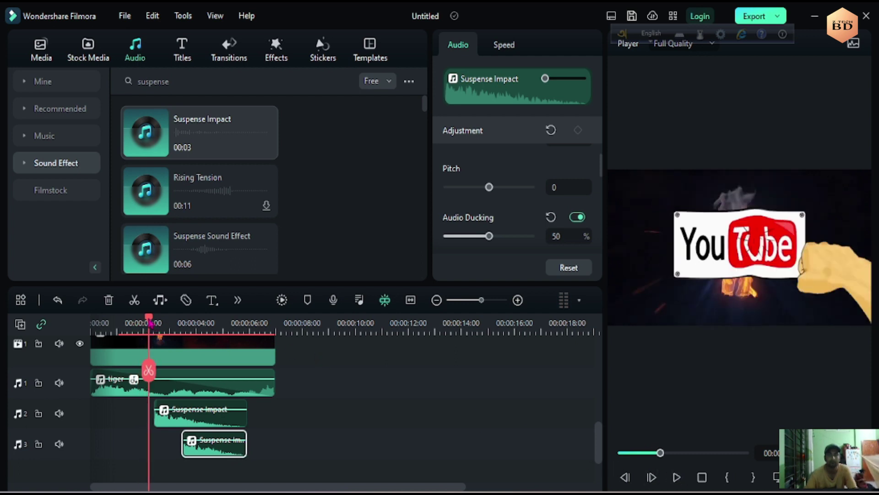
pyautogui.moveTo(151, 323); pyautogui.dragTo(148, 321)
pyautogui.moveTo(202, 416); pyautogui.dragTo(194, 416)
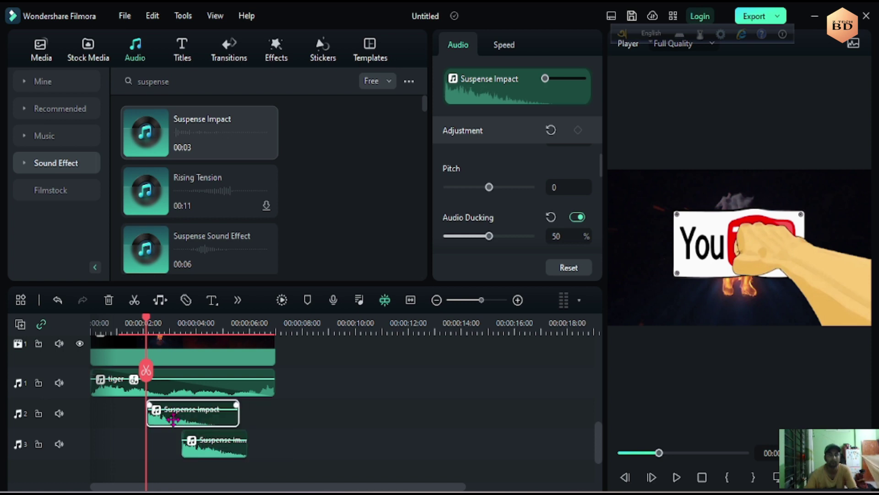
# Move the track 3 Suspense Impact to about 2.9 s and add a third one on audio track 4 at about 3.5 s.
pyautogui.click(676, 477)
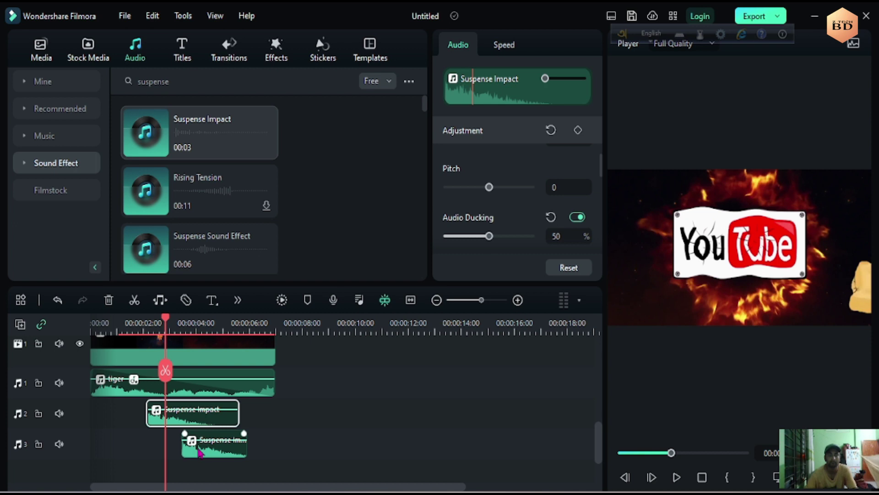
pyautogui.moveTo(202, 451); pyautogui.dragTo(174, 454)
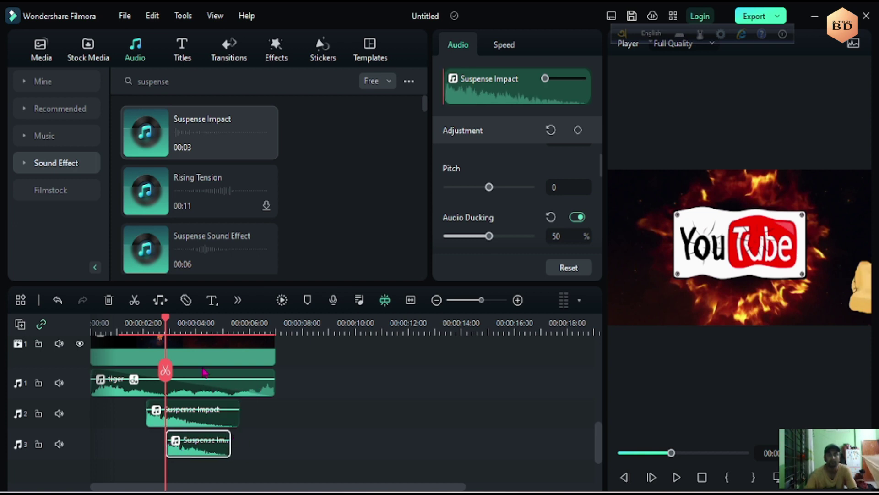
pyautogui.moveTo(146, 140); pyautogui.dragTo(189, 472)
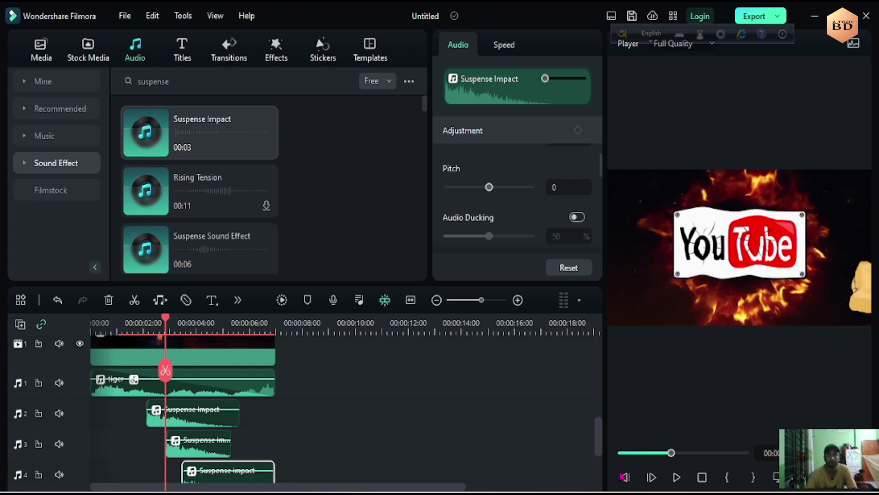
pyautogui.click(675, 479)
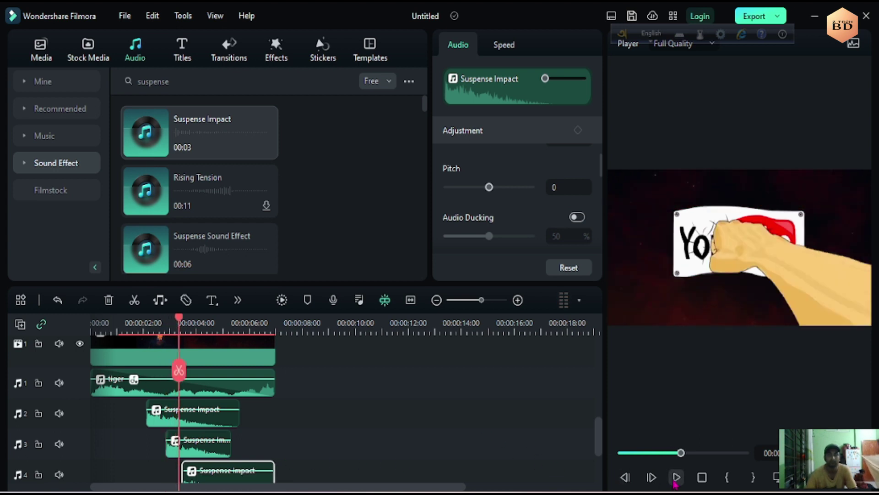
pyautogui.click(676, 477)
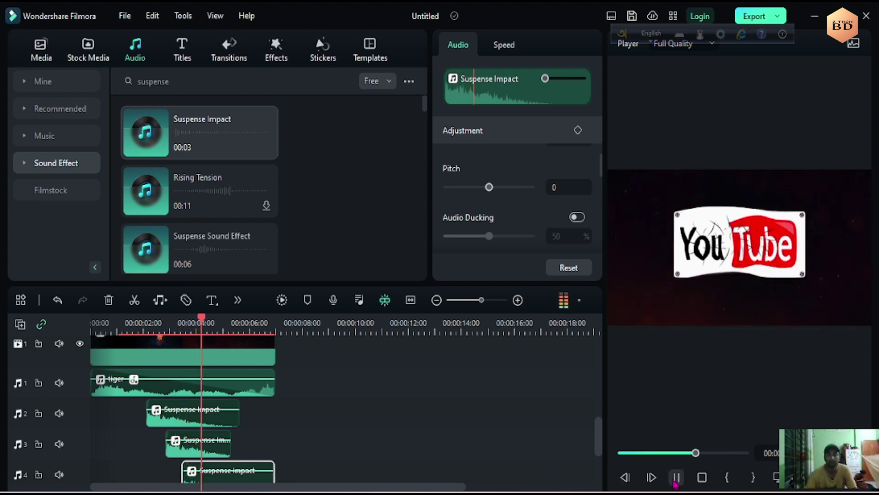
pyautogui.click(677, 478)
# Replay the punches from about 2 s and enable audio ducking at 50% on the track 4 Suspense Impact.
pyautogui.scroll(-2, 246, 433)
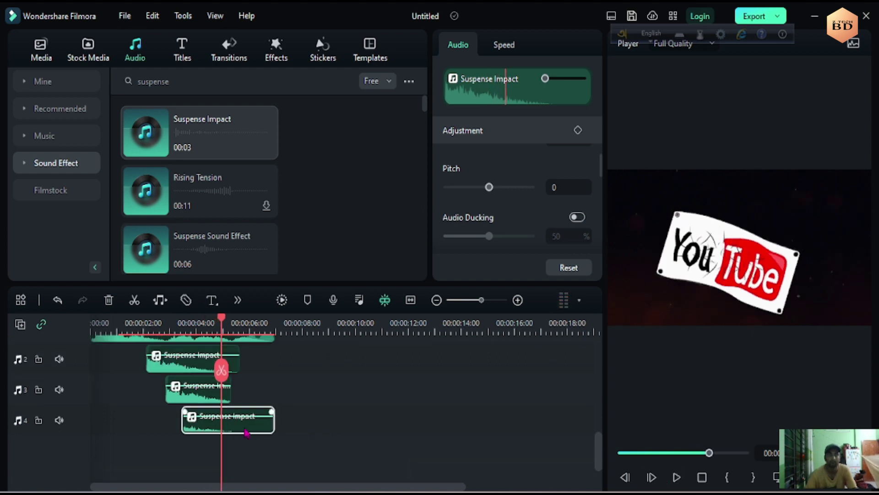
pyautogui.click(141, 326)
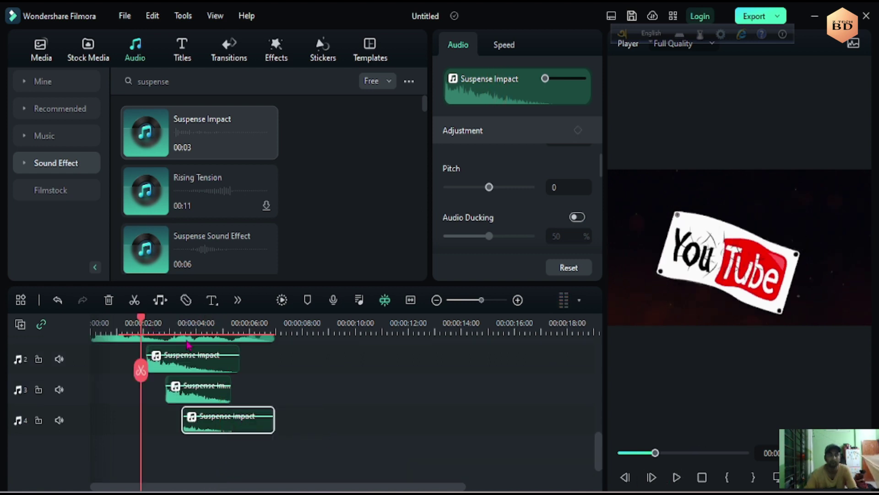
pyautogui.click(677, 478)
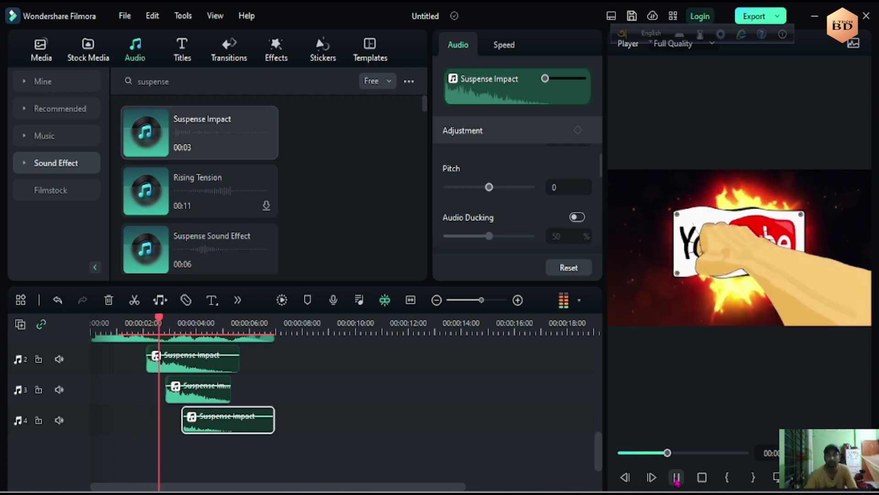
pyautogui.click(676, 478)
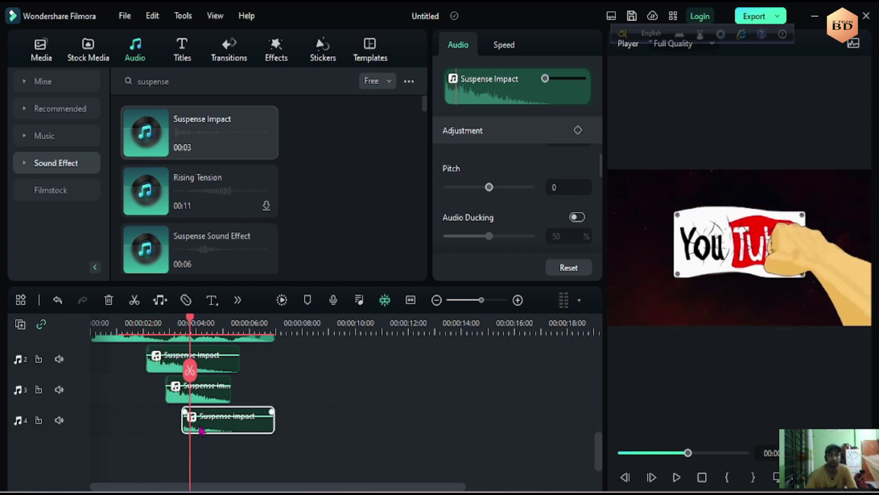
pyautogui.click(578, 218)
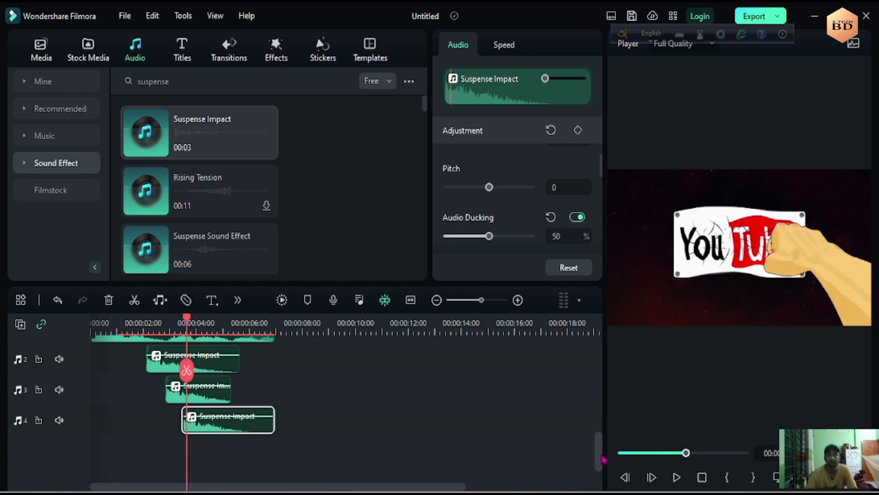
# Preview the intro and trim the track 4 Suspense Impact to end with the track 2 clip.
pyautogui.click(702, 477)
pyautogui.click(677, 479)
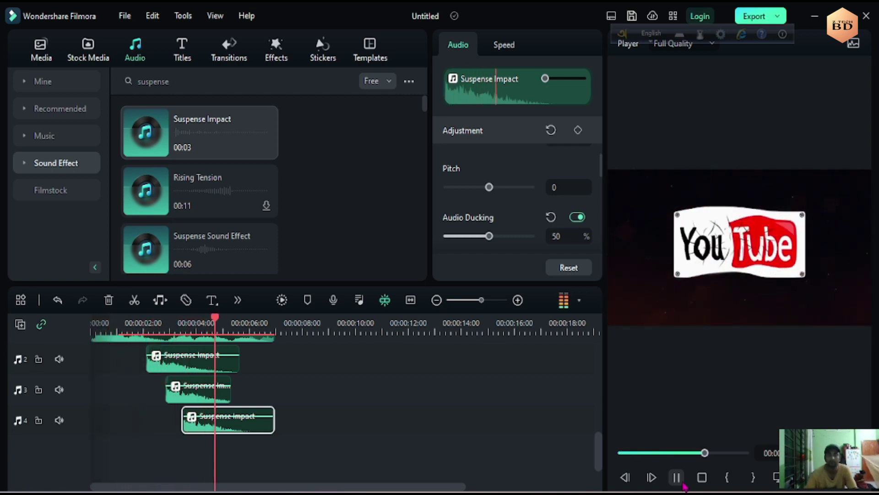
pyautogui.click(677, 477)
pyautogui.moveTo(260, 426); pyautogui.dragTo(238, 422)
pyautogui.scroll(2, 295, 427)
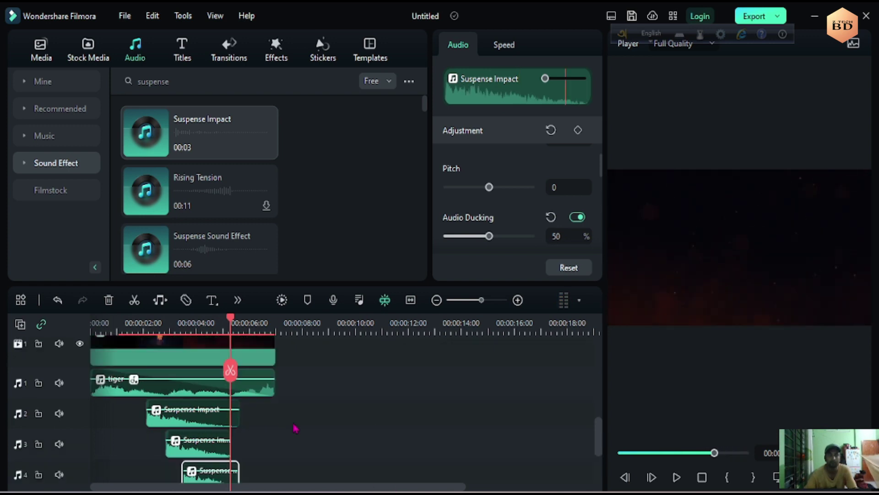
pyautogui.moveTo(715, 453); pyautogui.dragTo(621, 454)
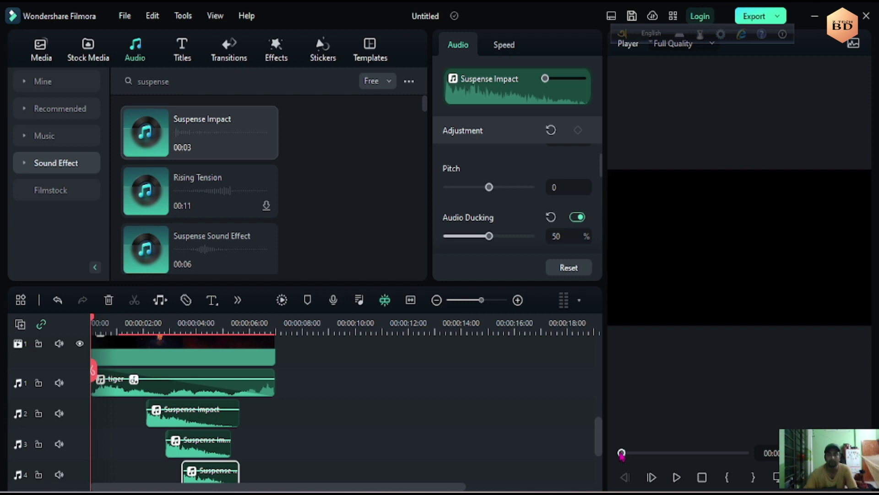
pyautogui.scroll(4, 522, 442)
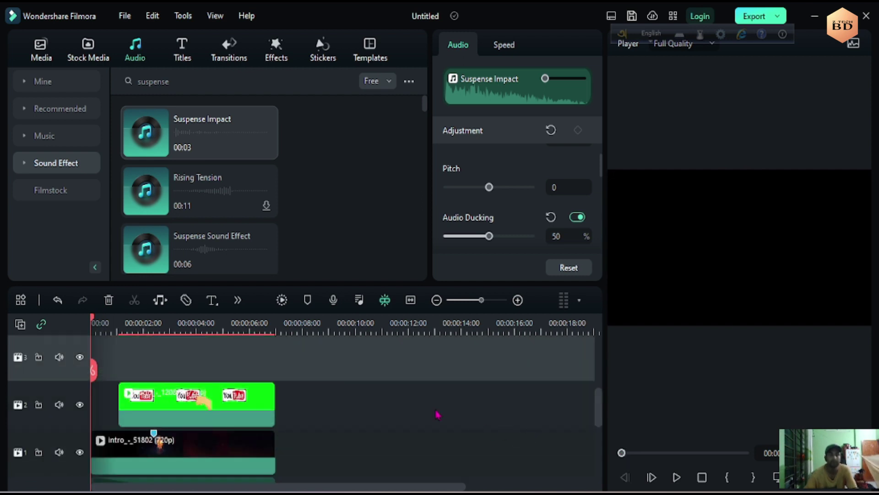
pyautogui.scroll(-2, 289, 390)
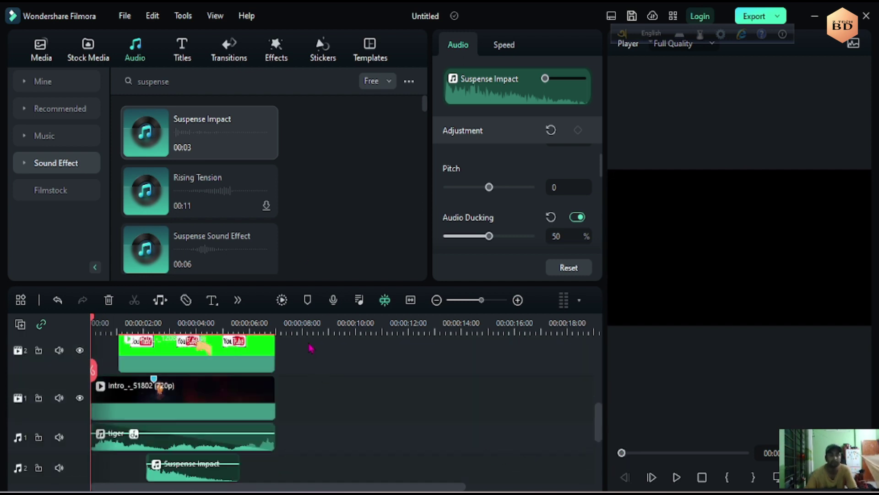
pyautogui.scroll(2, 274, 366)
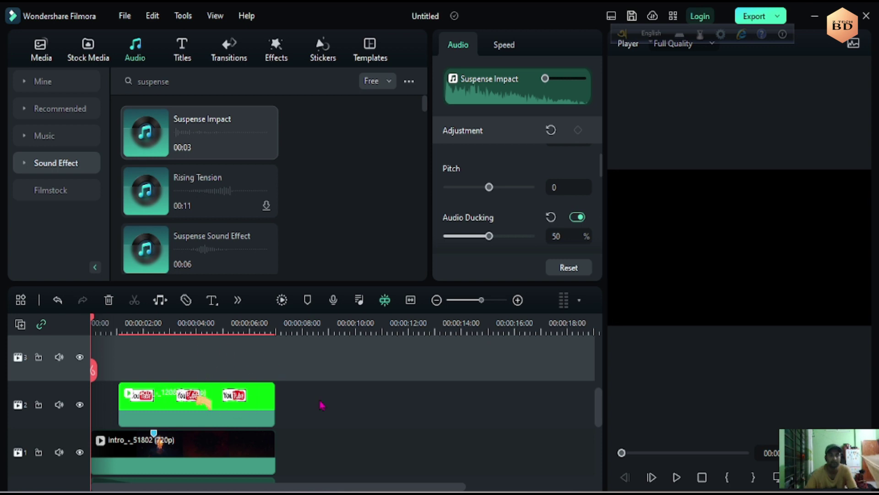
pyautogui.scroll(-2, 322, 404)
pyautogui.scroll(-2, 316, 403)
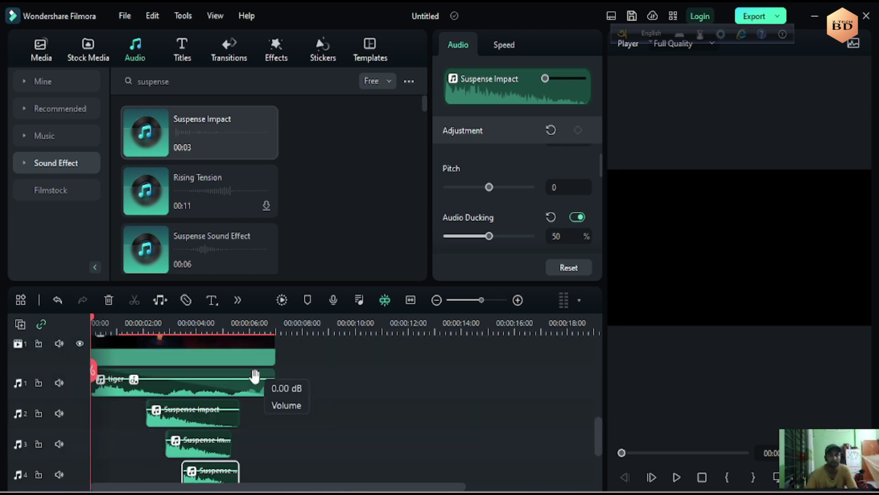
# Check the layout of the Suspense Impact clips and play the whole intro with its punch sounds.
pyautogui.scroll(-2, 255, 412)
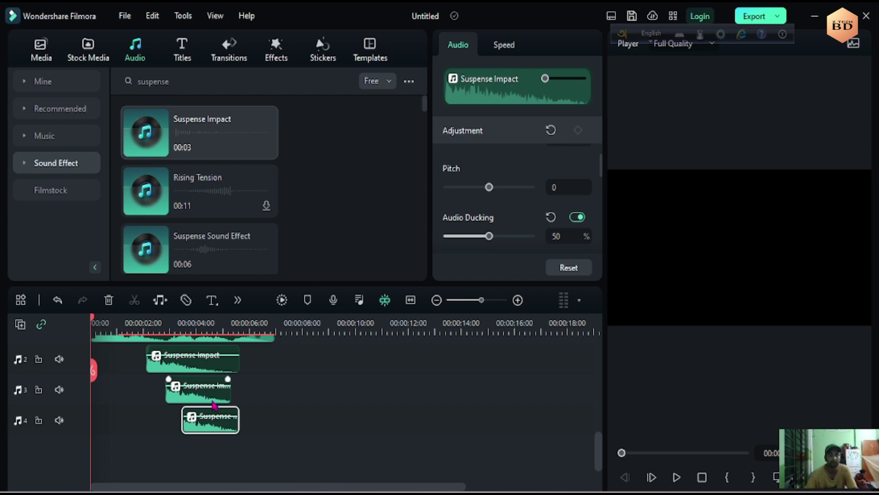
pyautogui.scroll(2, 291, 426)
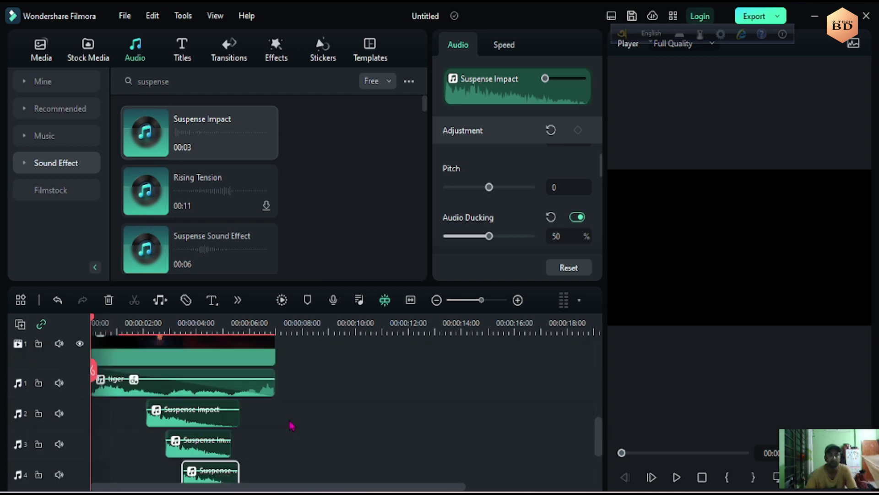
pyautogui.click(678, 478)
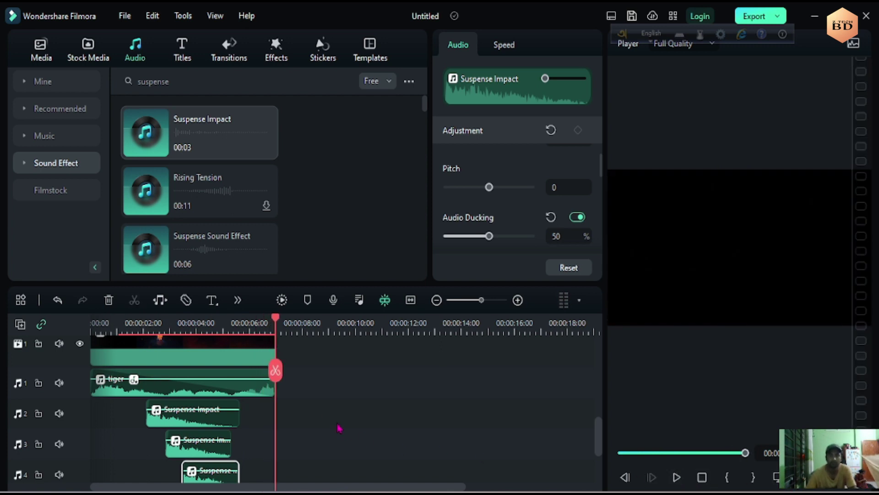
# Add a Quick Text title on video track 3 at about 5 s and trim it to end with the YouTube clip.
pyautogui.scroll(2, 325, 415)
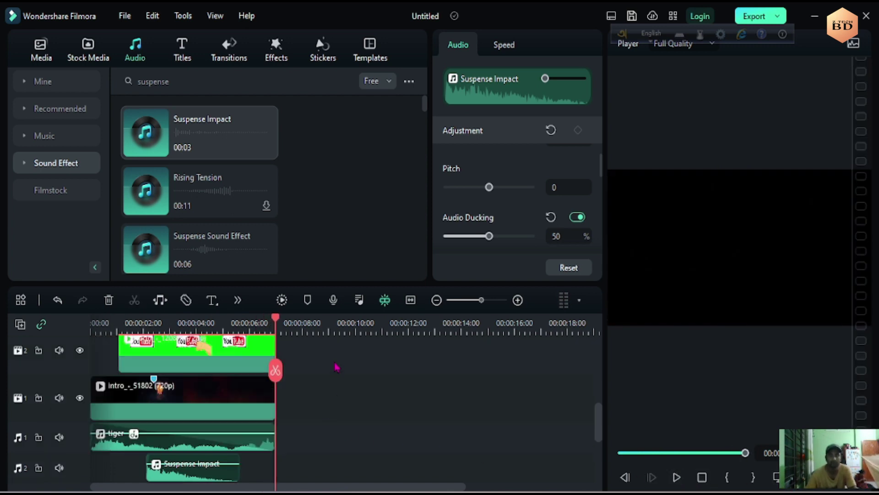
pyautogui.moveTo(275, 370); pyautogui.dragTo(226, 370)
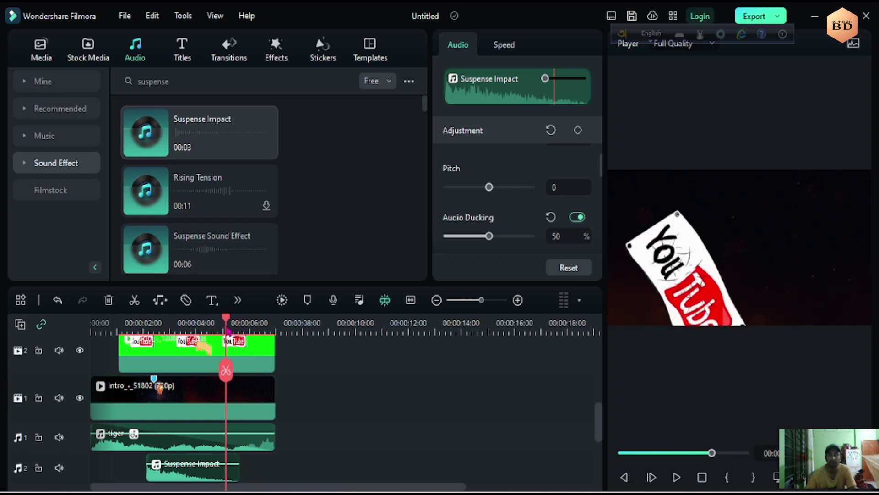
pyautogui.scroll(3, 276, 365)
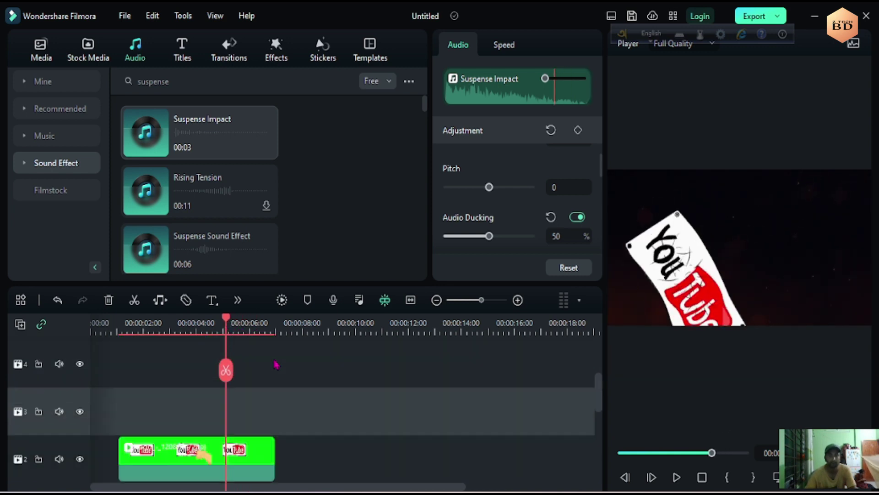
pyautogui.click(215, 310)
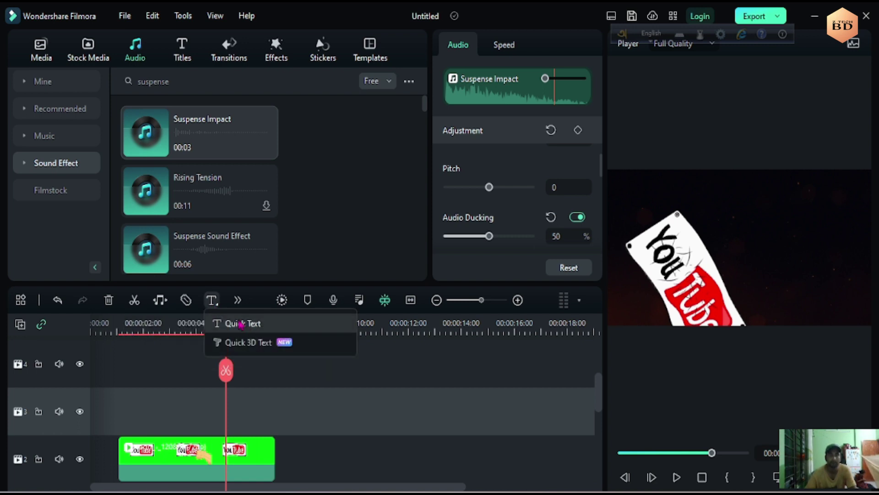
pyautogui.click(243, 323)
pyautogui.click(353, 426)
pyautogui.moveTo(356, 415); pyautogui.dragTo(273, 415)
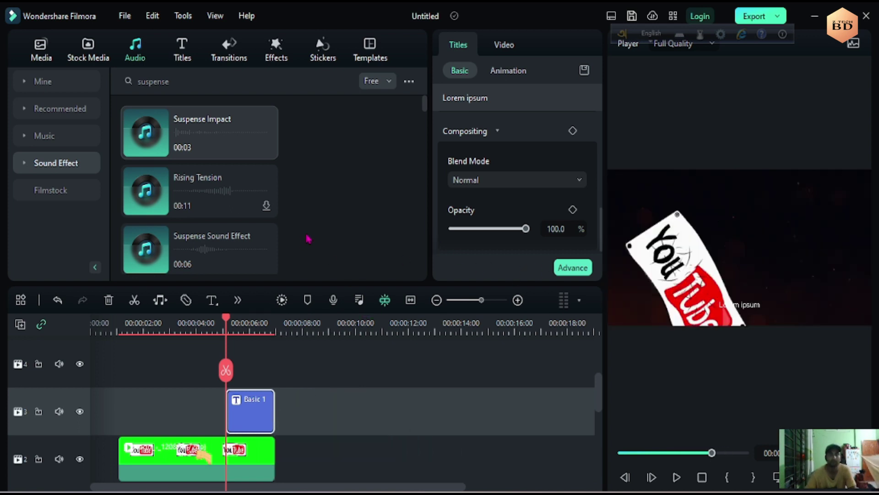
# Replace the title's placeholder text with "Subscribe Please".
pyautogui.scroll(5, 532, 133)
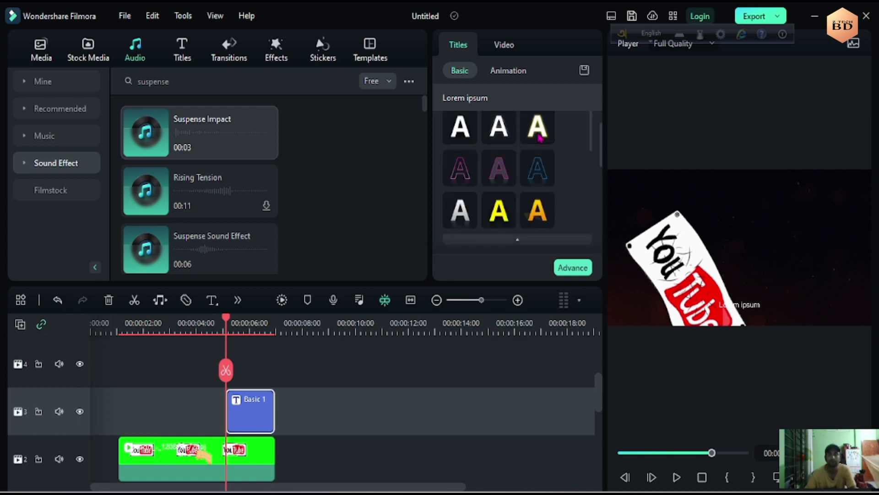
pyautogui.scroll(2, 598, 144)
pyautogui.click(515, 136)
pyautogui.doubleClick(515, 136)
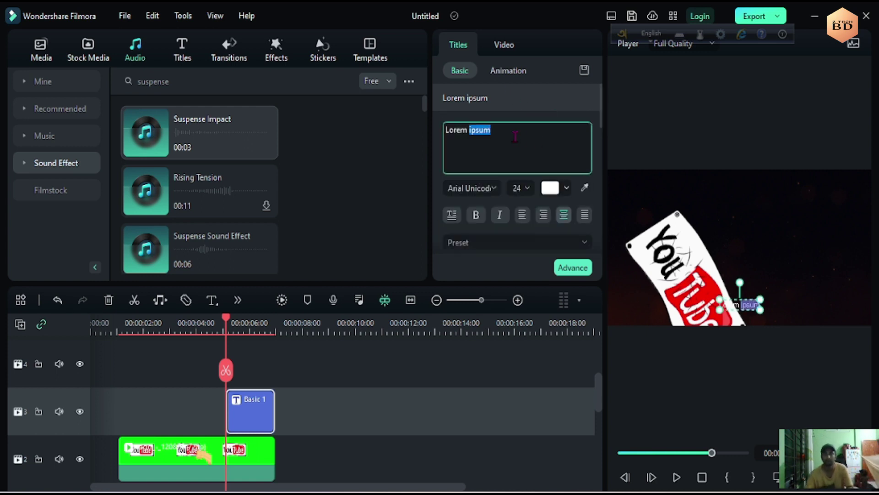
pyautogui.press('BackSpace')
pyautogui.press('BackSpace')
pyautogui.press('BackSpace')
pyautogui.press('BackSpace')
pyautogui.press('BackSpace')
pyautogui.press('BackSpace')
pyautogui.press('BackSpace')
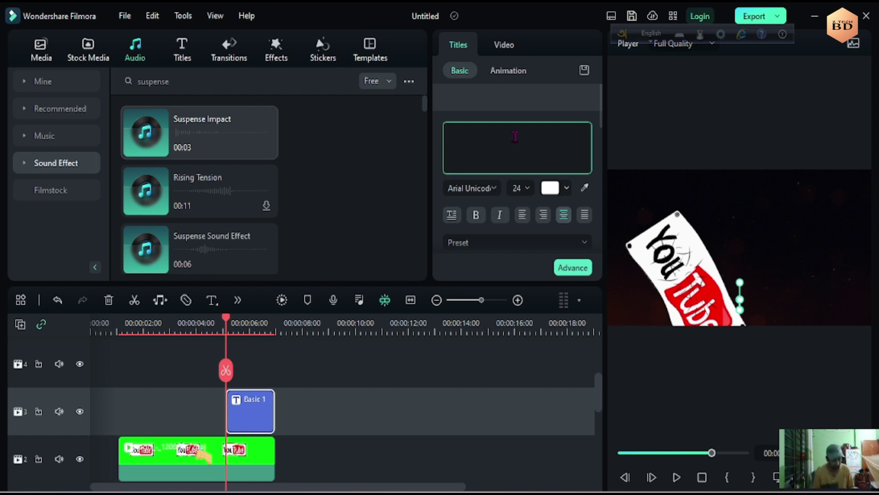
pyautogui.write('Sub')
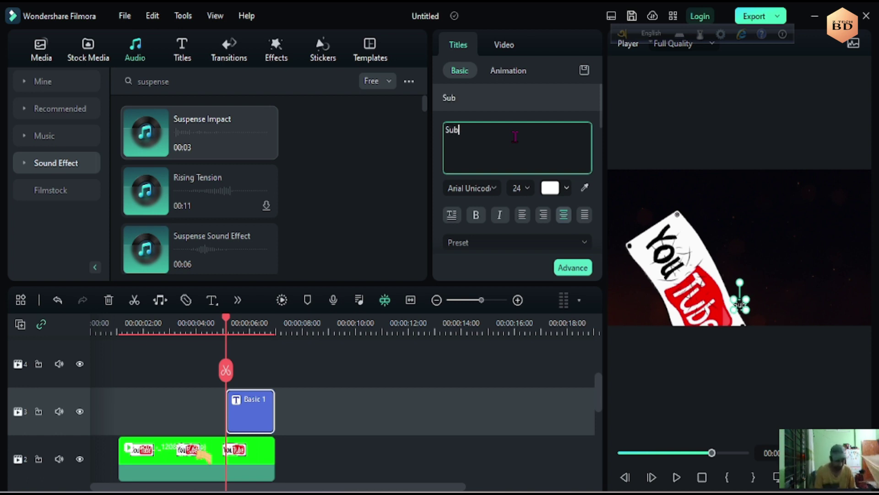
pyautogui.write('scrib')
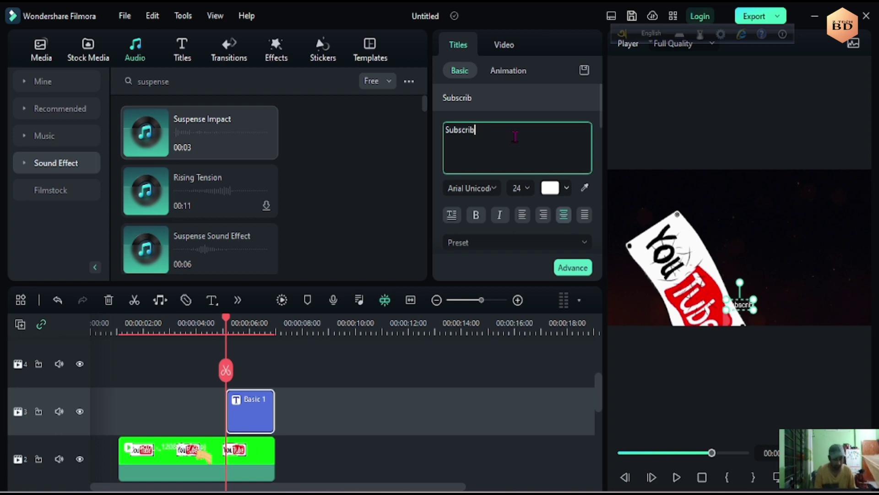
pyautogui.write('e Please')
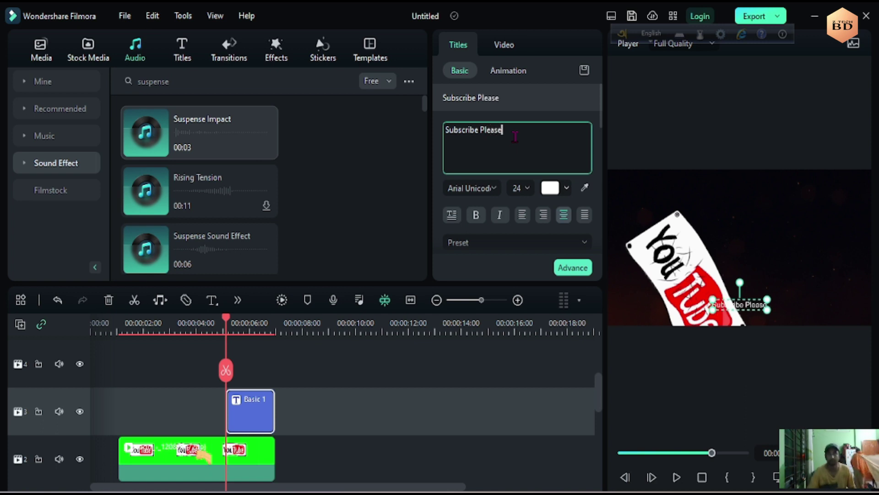
# Set the title's font to Averia Serif Libre Italic, enlarge it to size 28 and place it to the right of the YouTube logo.
pyautogui.click(472, 188)
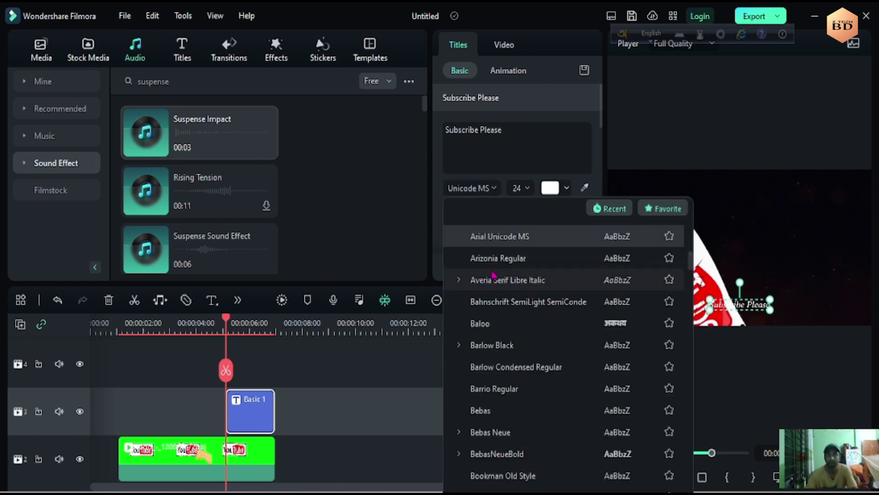
pyautogui.click(493, 279)
pyautogui.moveTo(770, 298); pyautogui.dragTo(773, 241)
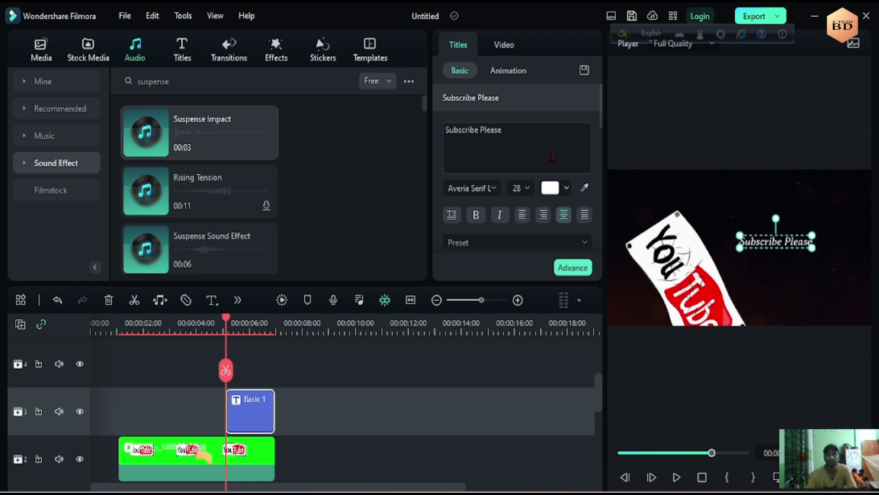
# Apply the black text preset with a magenta outline to the title and enlarge the text further.
pyautogui.scroll(-3, 527, 183)
pyautogui.click(535, 175)
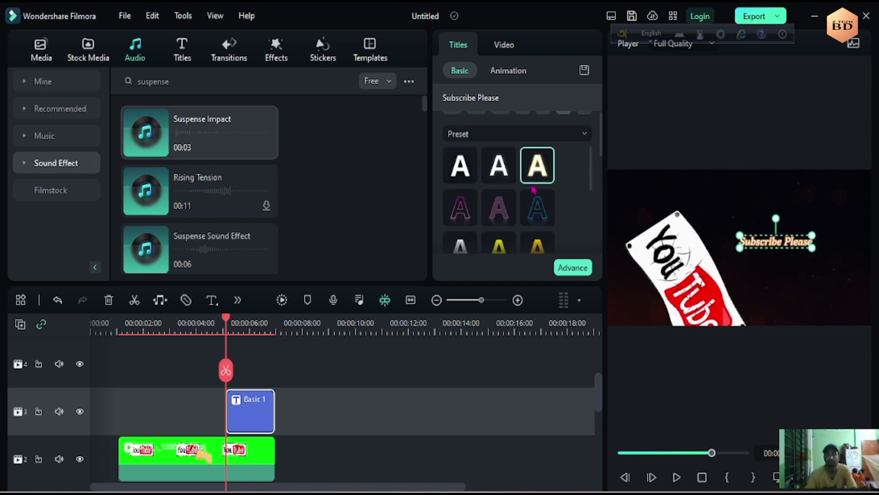
pyautogui.scroll(-2, 534, 189)
pyautogui.click(533, 206)
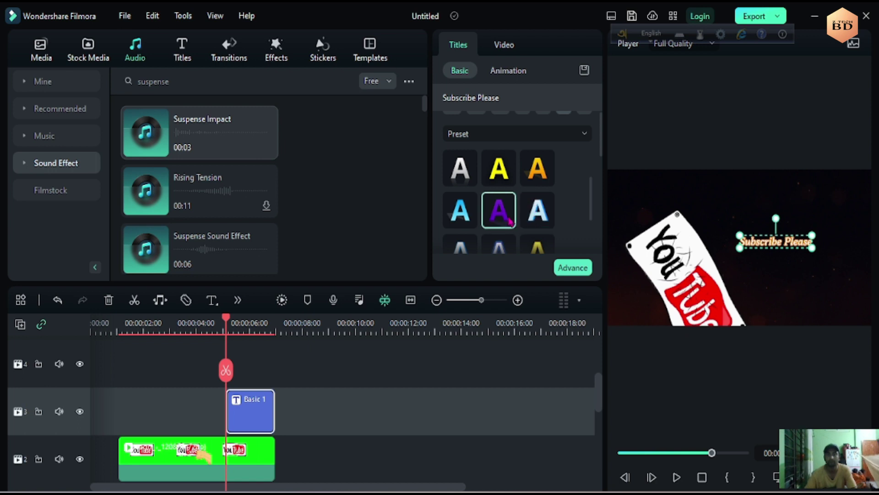
pyautogui.scroll(-2, 509, 219)
pyautogui.click(506, 220)
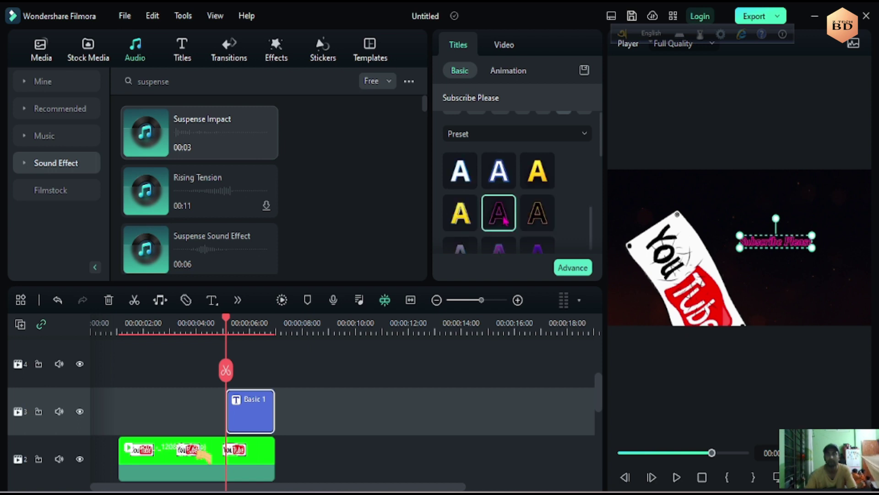
pyautogui.moveTo(815, 233); pyautogui.dragTo(840, 231)
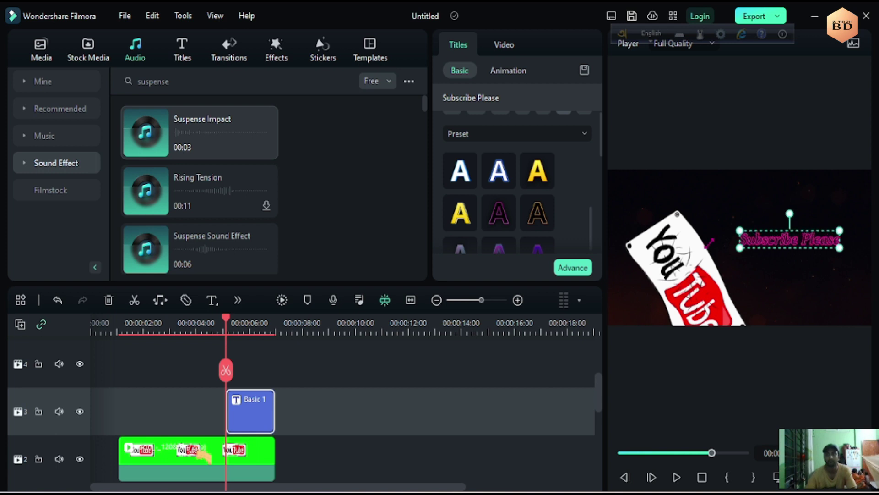
# Open the title's animation presets and play the intro from the beginning.
pyautogui.click(504, 71)
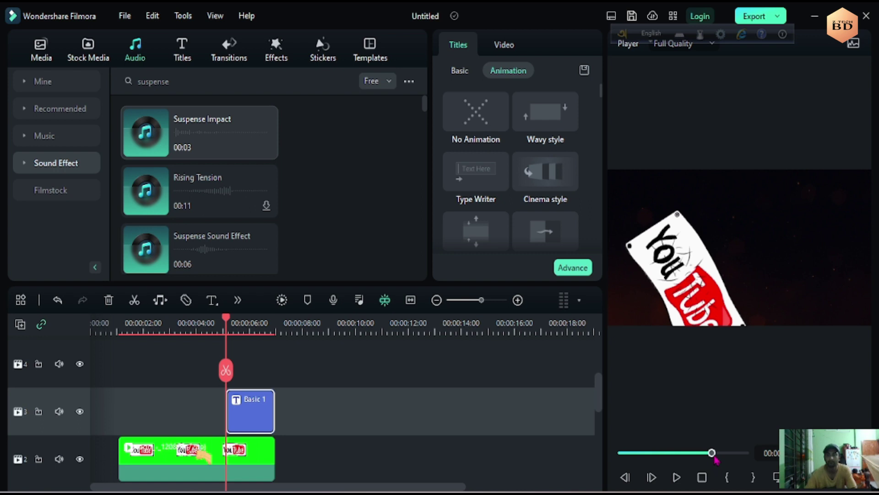
pyautogui.moveTo(712, 453); pyautogui.dragTo(619, 454)
pyautogui.click(676, 477)
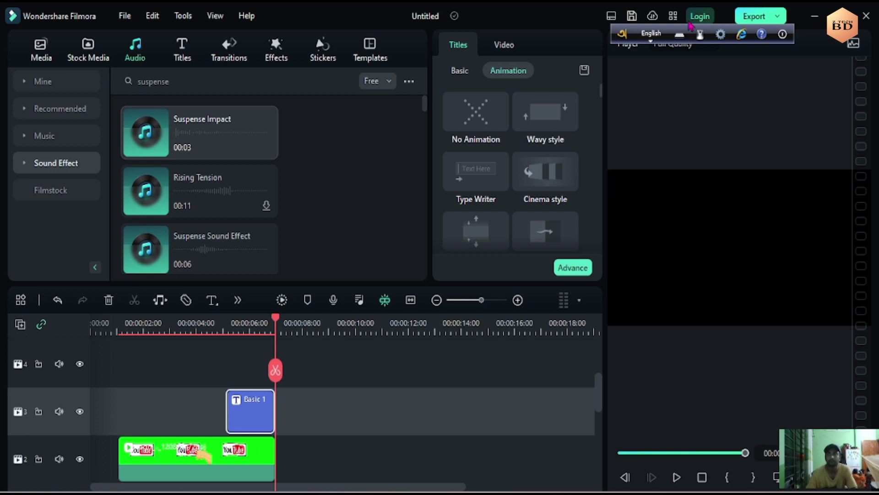
# Move the floating language toolbar away from the player header.
pyautogui.moveTo(623, 42); pyautogui.dragTo(469, 62)
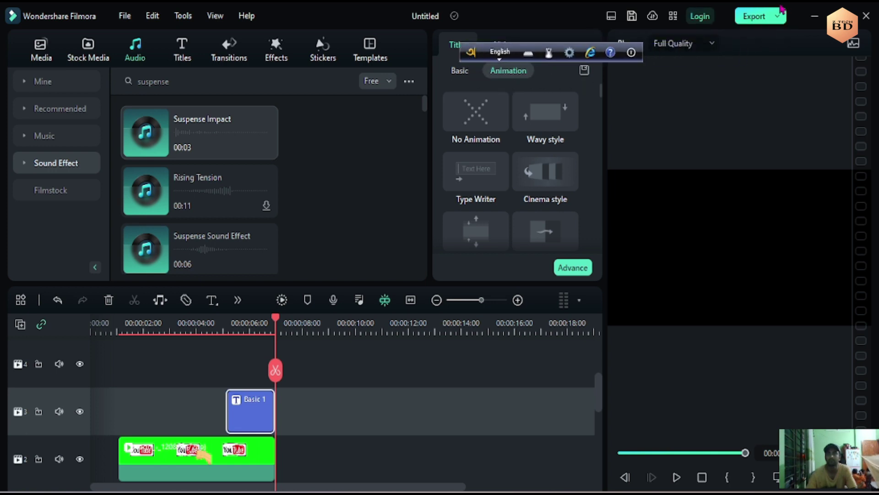
pyautogui.click(683, 43)
pyautogui.click(766, 57)
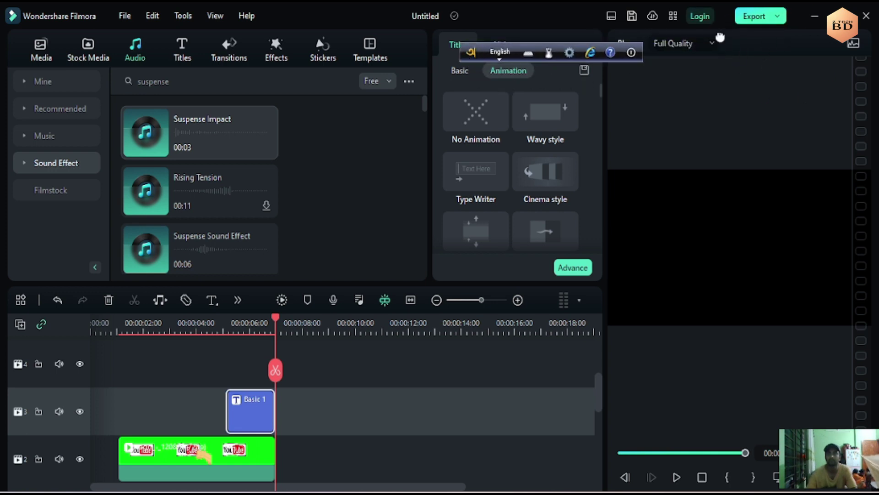
# Export the intro locally as an MP4 named "intro make".
pyautogui.click(753, 16)
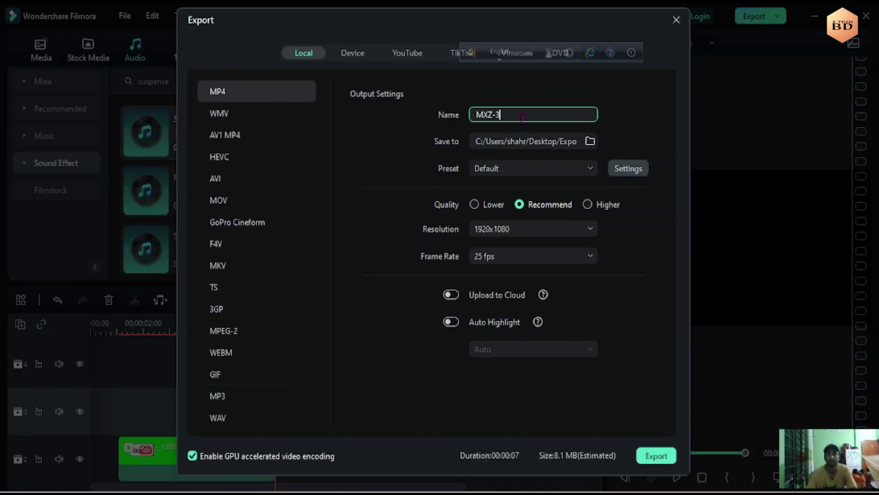
pyautogui.press('BackSpace')
pyautogui.press('BackSpace')
pyautogui.press('BackSpace')
pyautogui.press('BackSpace')
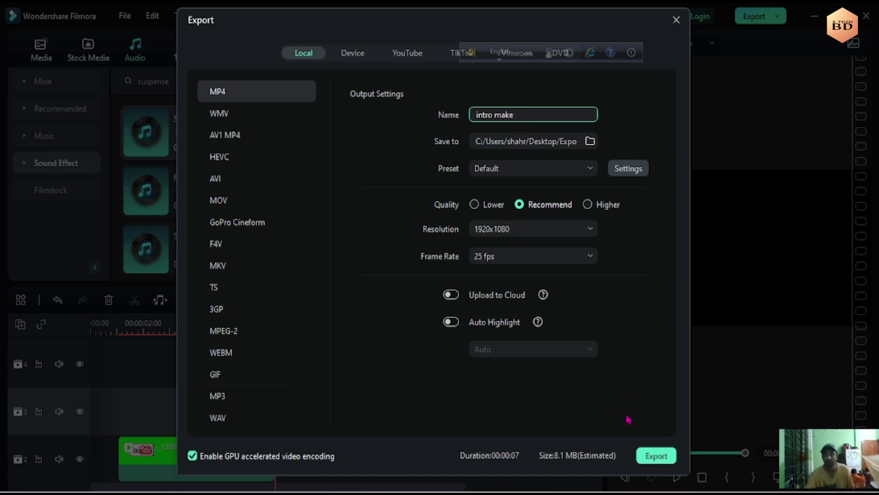
pyautogui.click(646, 456)
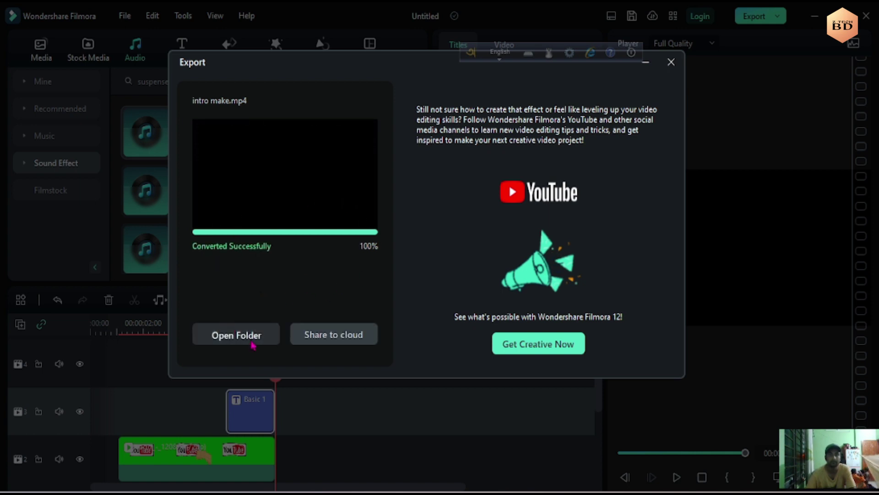
# Open the export folder and play the exported "intro make" video.
pyautogui.click(251, 343)
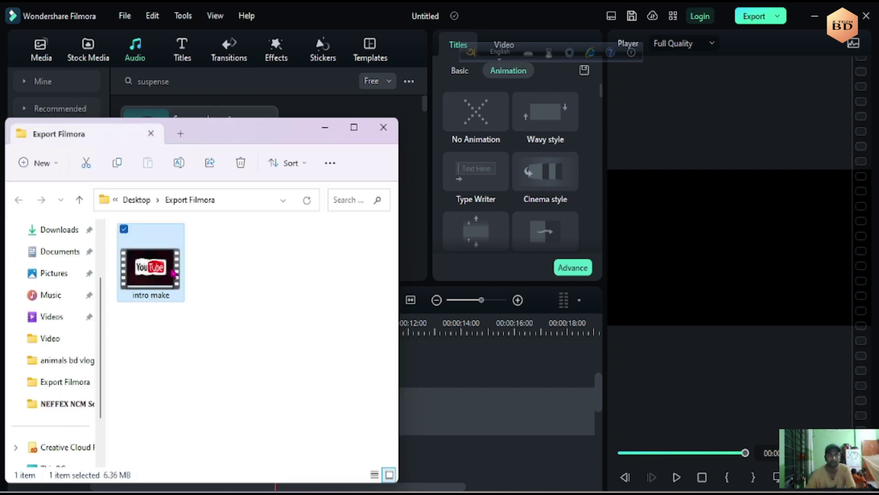
pyautogui.rightClick(168, 273)
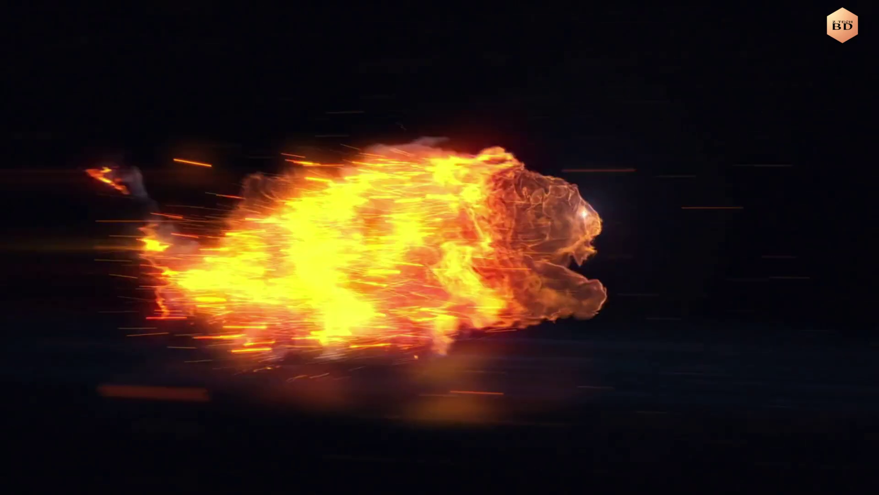